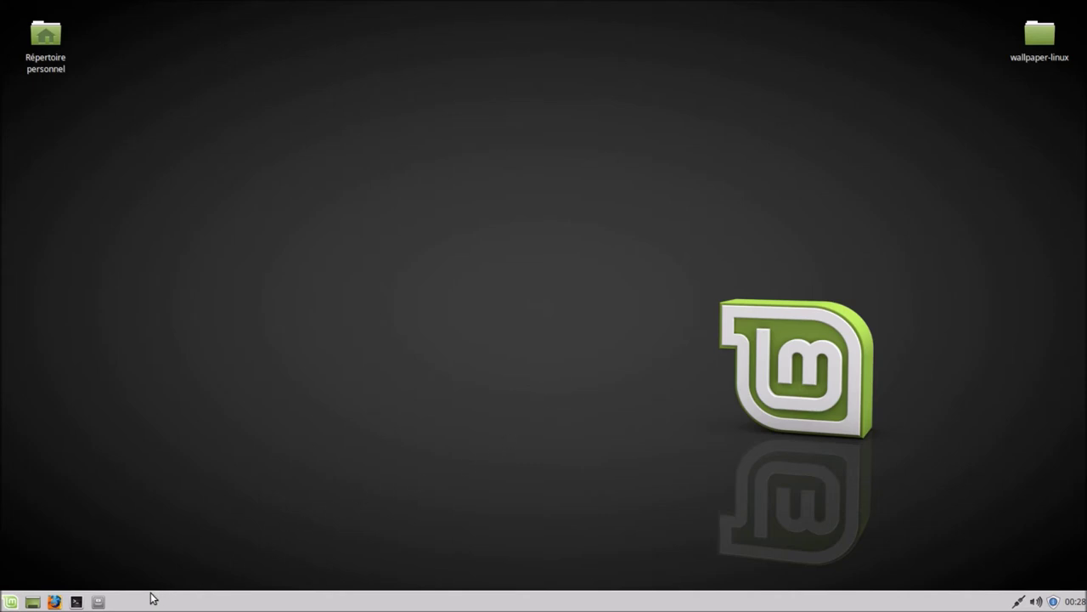
# Open the wallpaper-linux folder inside Bureau in the file manager.
pyautogui.click(98, 601)
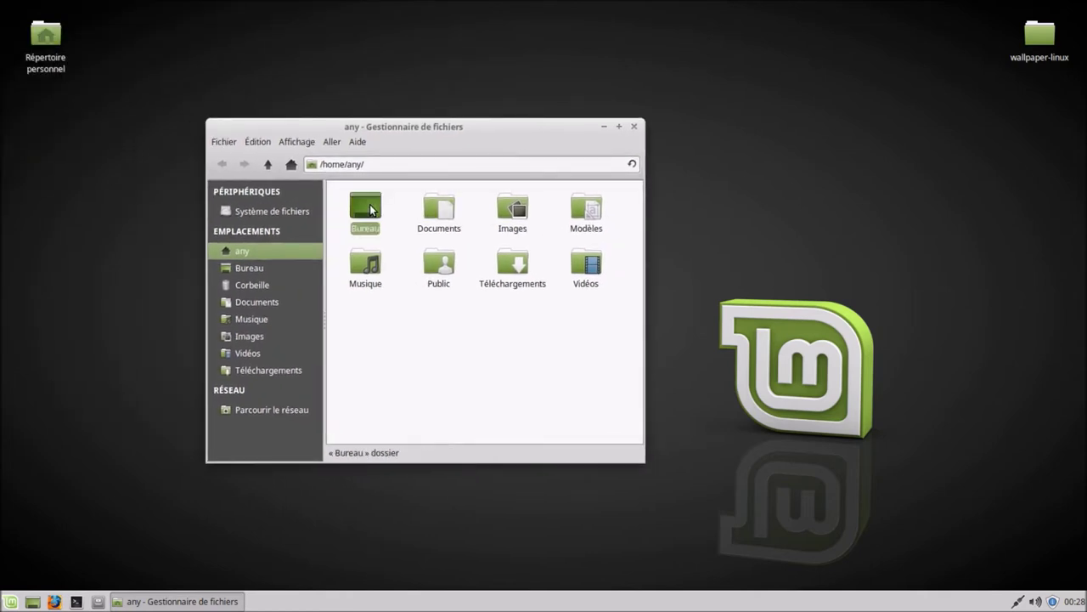
pyautogui.doubleClick(371, 210)
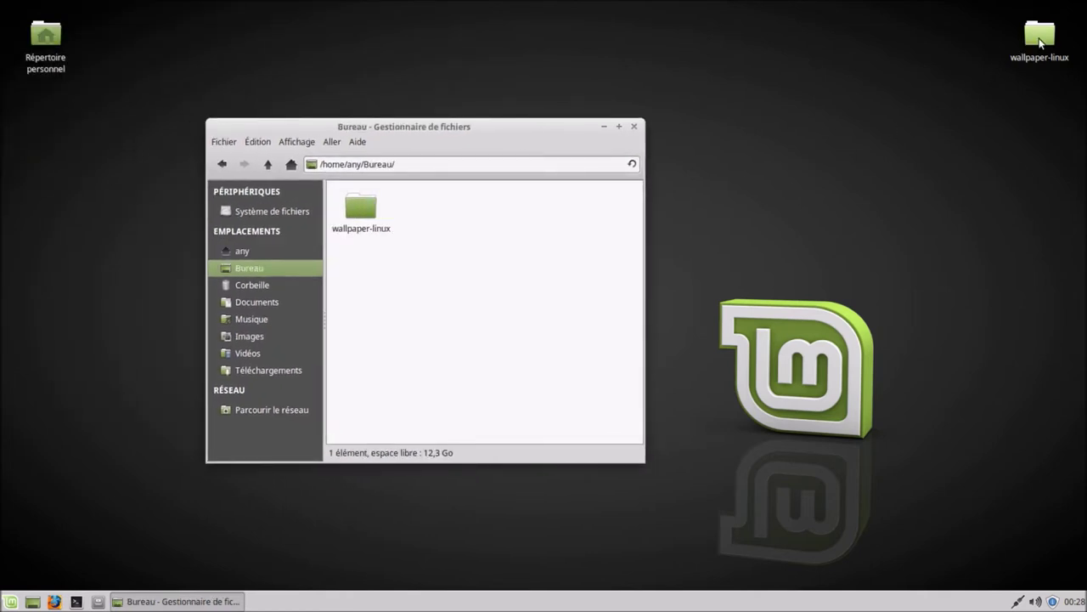
pyautogui.click(366, 203)
pyautogui.doubleClick(366, 202)
# Open the multiple-file rename dialog for the first six wallpapers, WallLinux59.png to WallLinux64.jpg, and close it without renaming.
pyautogui.moveTo(330, 204); pyautogui.dragTo(544, 272)
pyautogui.rightClick(507, 267)
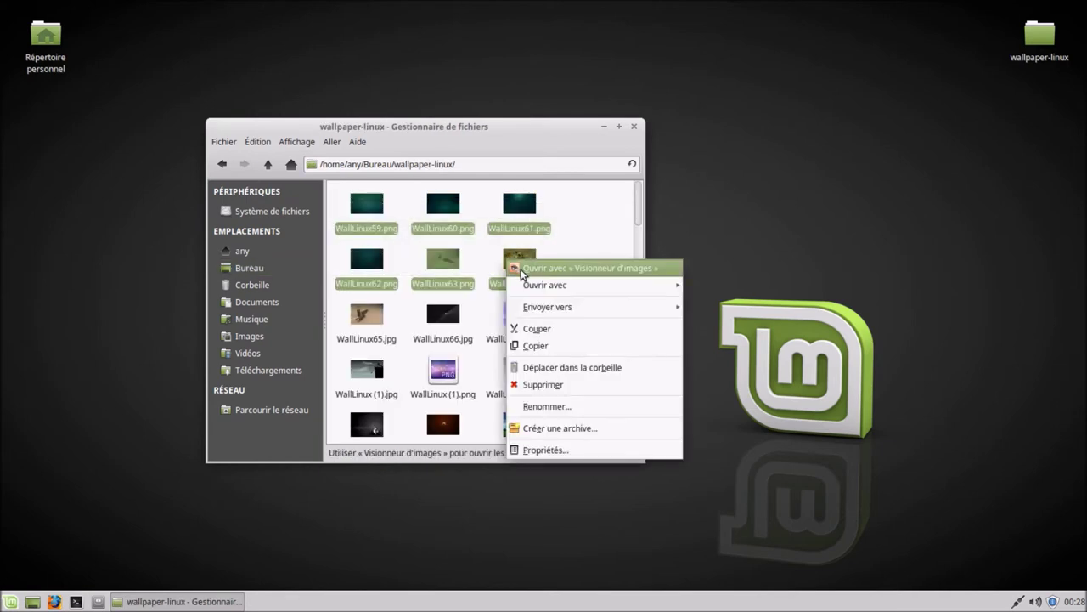
pyautogui.click(567, 412)
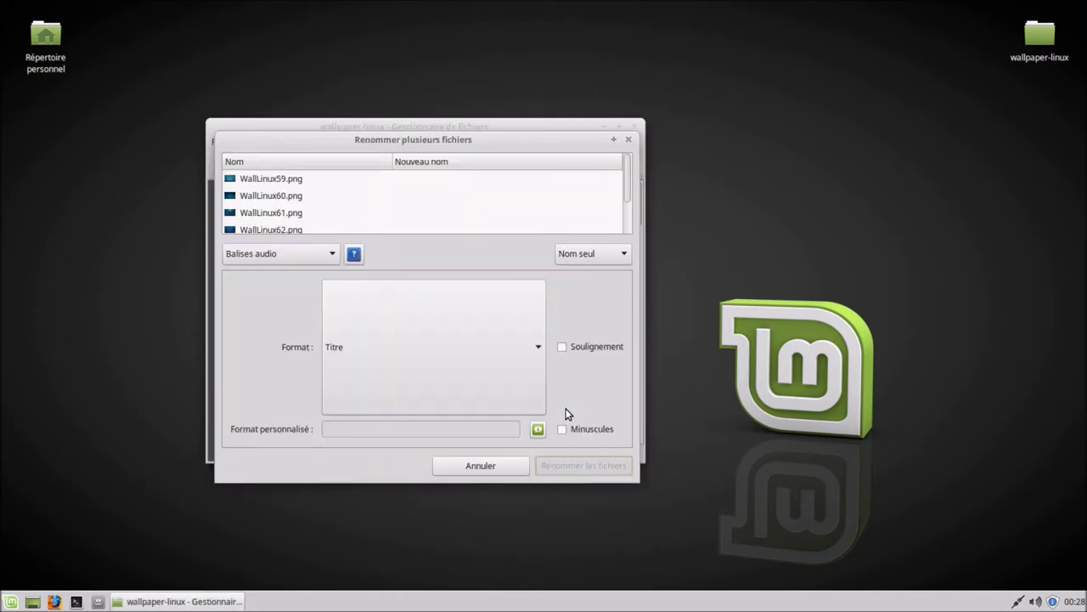
pyautogui.moveTo(527, 144); pyautogui.dragTo(725, 219)
pyautogui.click(828, 213)
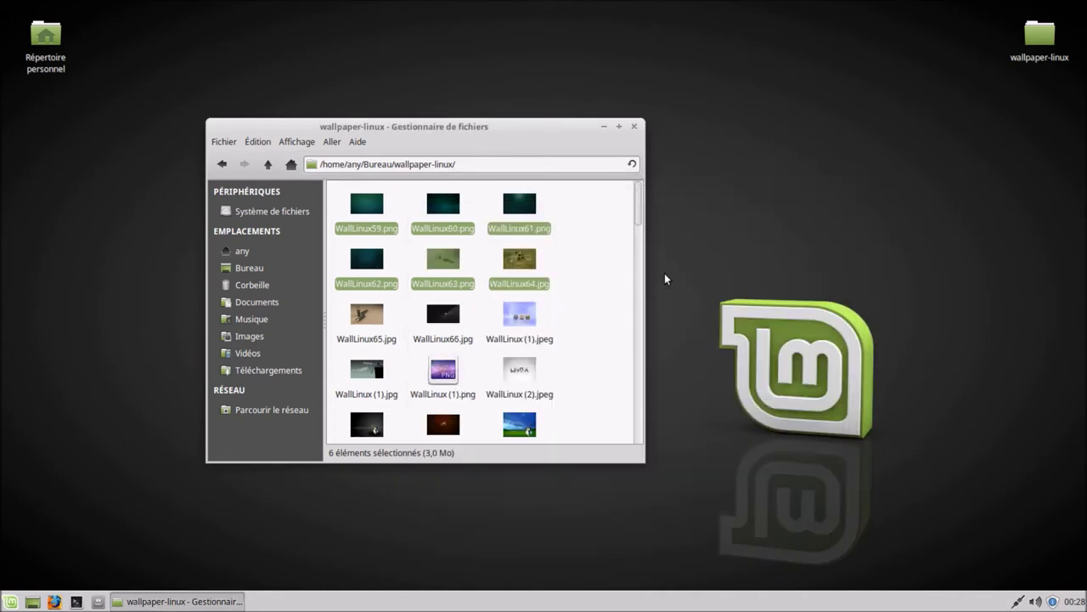
# Launch the Renommer en masse tool on its own and view its version and description information.
pyautogui.click(11, 601)
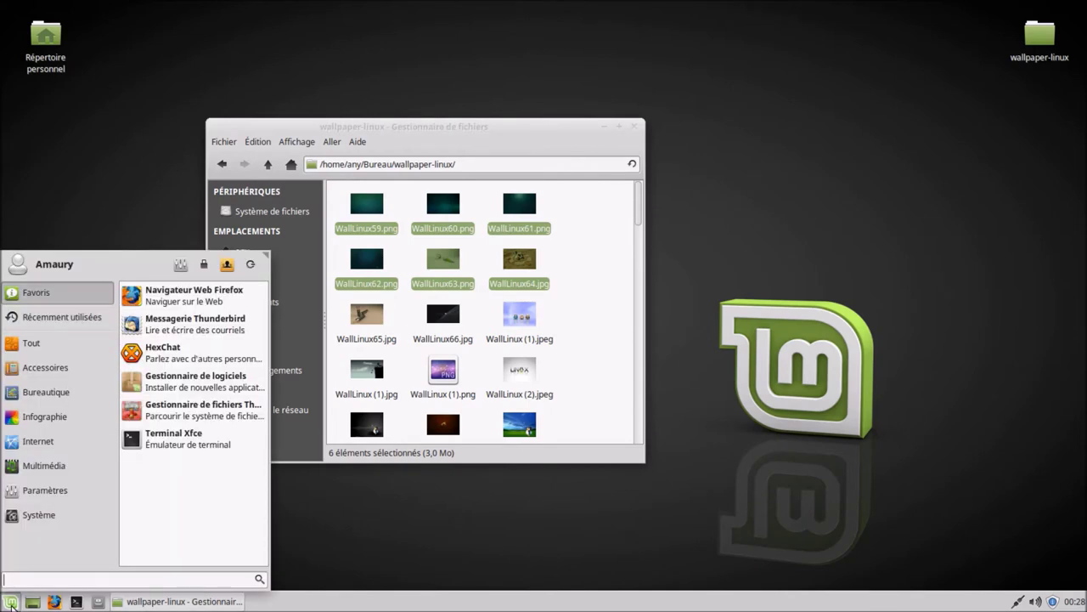
pyautogui.write('re')
pyautogui.click(106, 288)
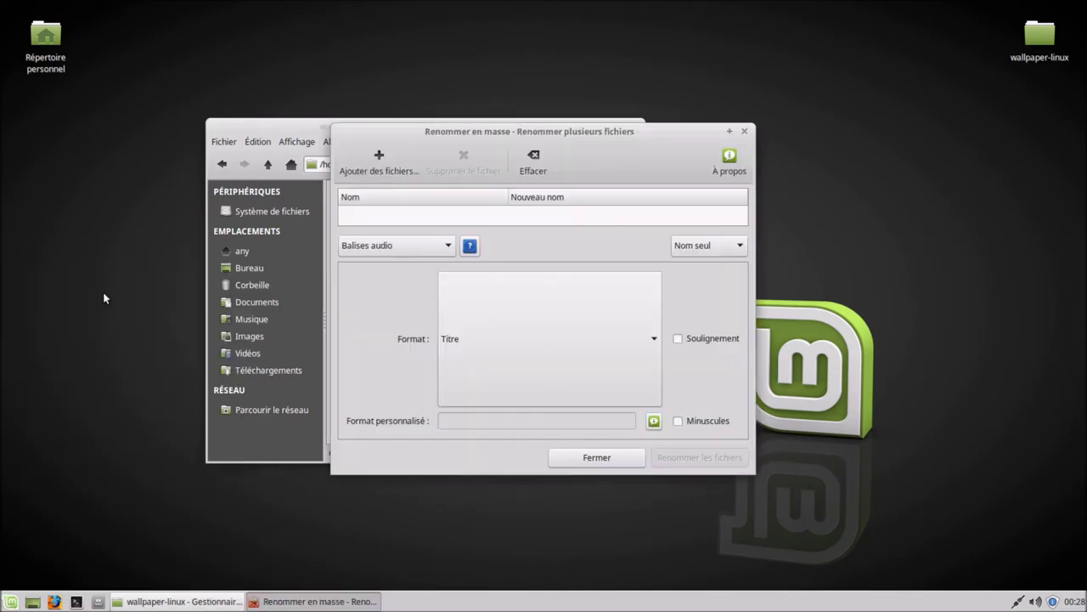
pyautogui.click(727, 167)
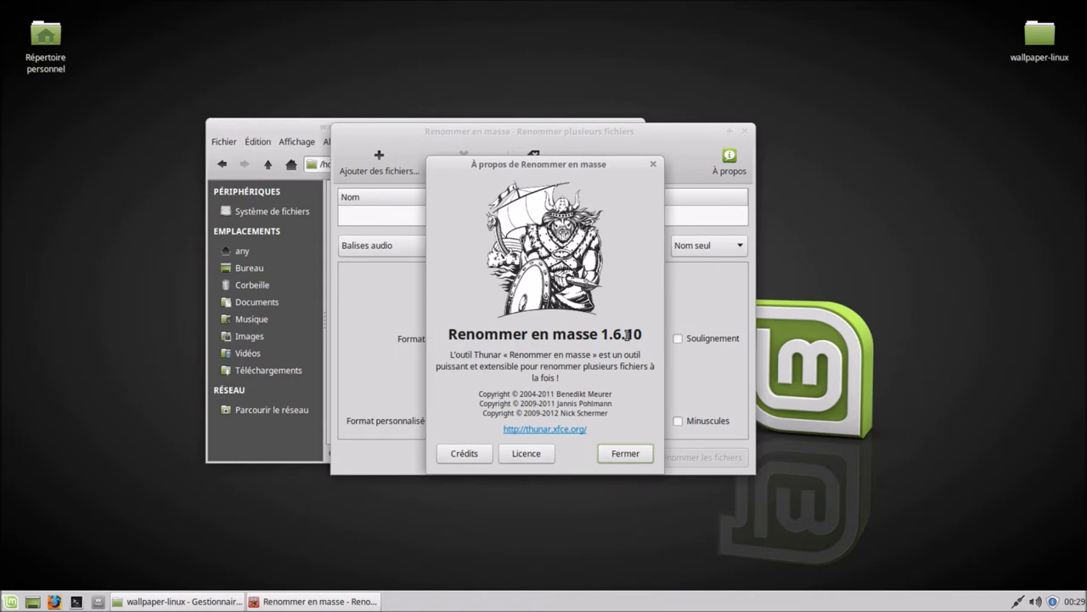
pyautogui.click(605, 460)
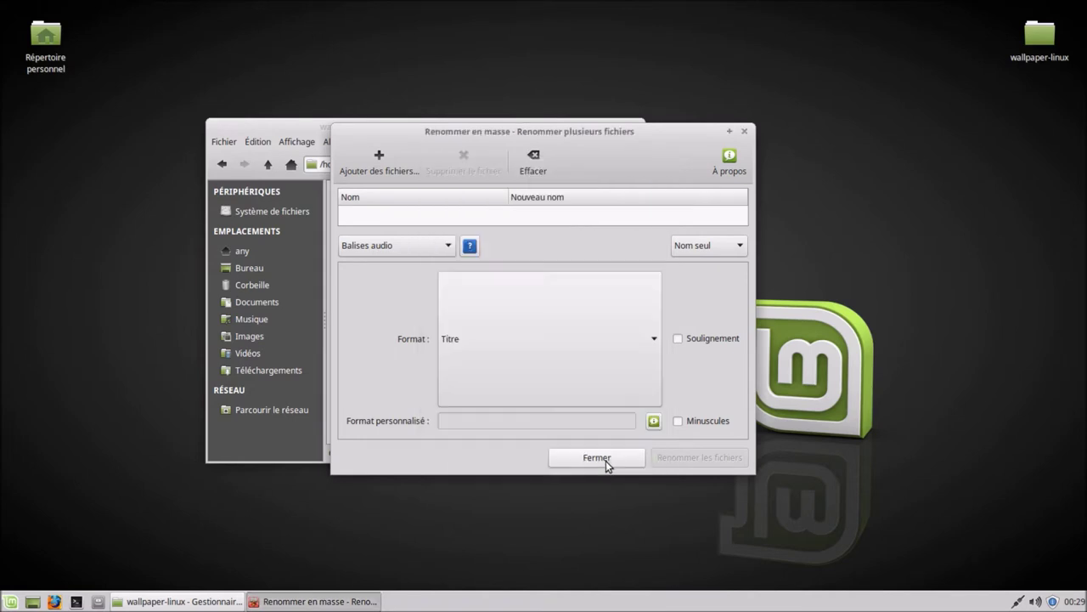
# Close the wallpaper-linux file manager window and maximize the bulk rename window.
pyautogui.moveTo(588, 135); pyautogui.dragTo(649, 191)
pyautogui.moveTo(557, 129); pyautogui.dragTo(391, 126)
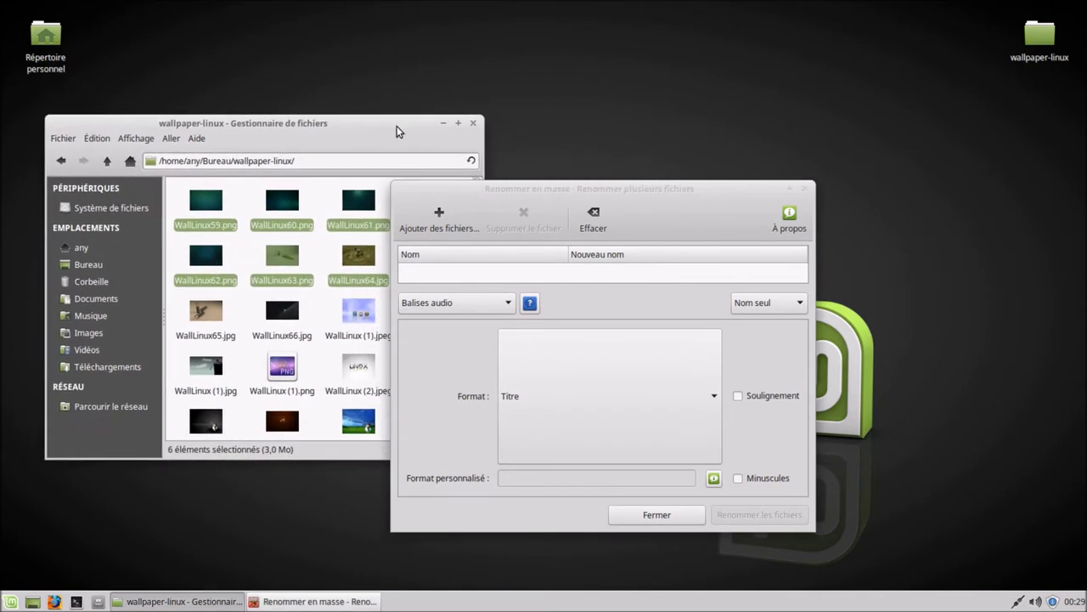
pyautogui.moveTo(567, 188); pyautogui.dragTo(676, 181)
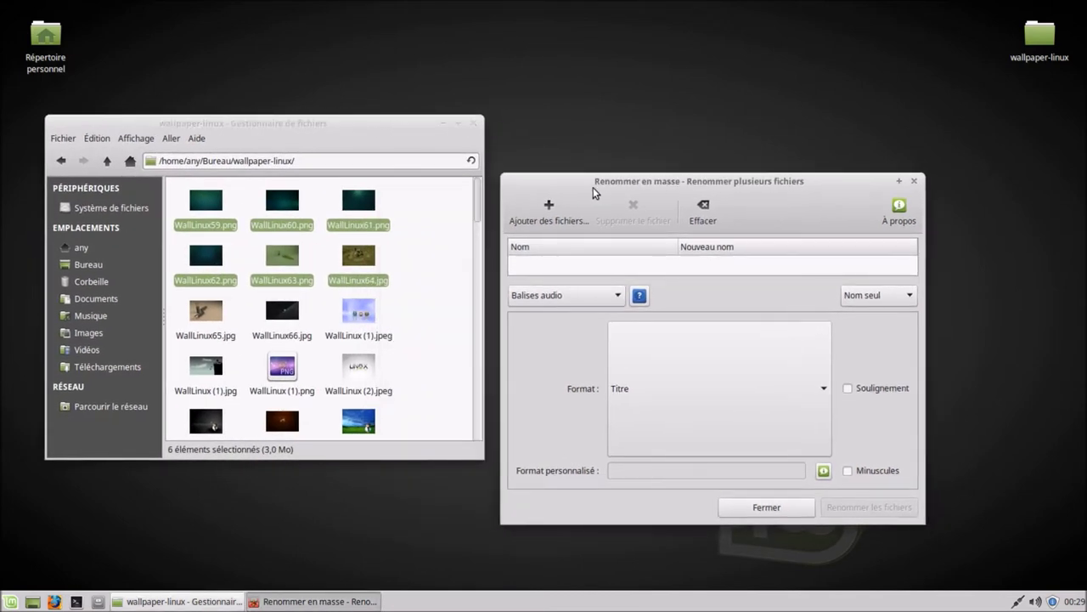
pyautogui.click(473, 124)
pyautogui.moveTo(705, 183); pyautogui.dragTo(544, 167)
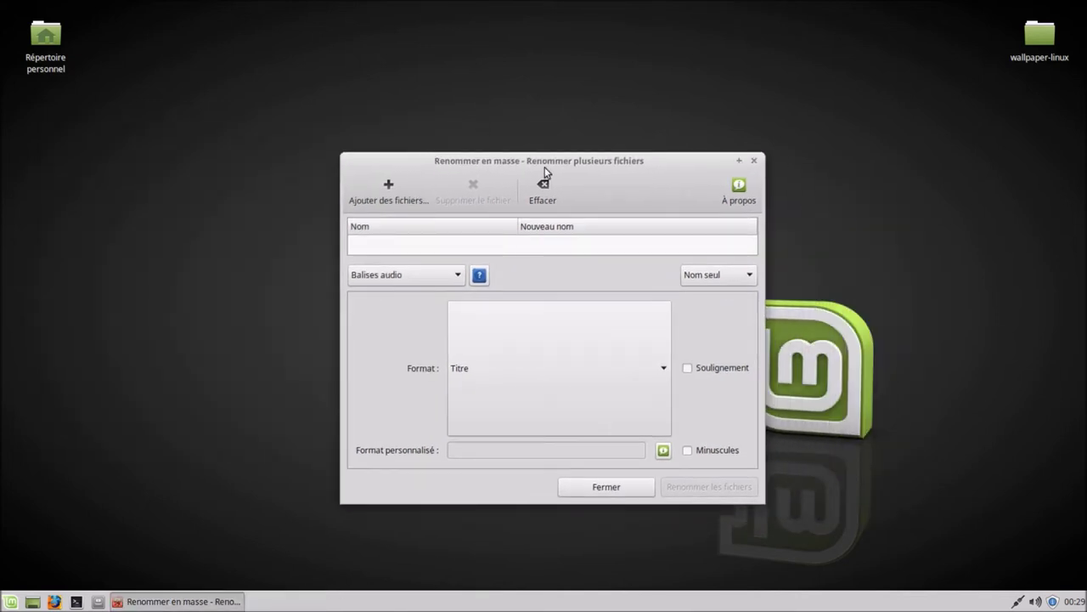
pyautogui.click(739, 162)
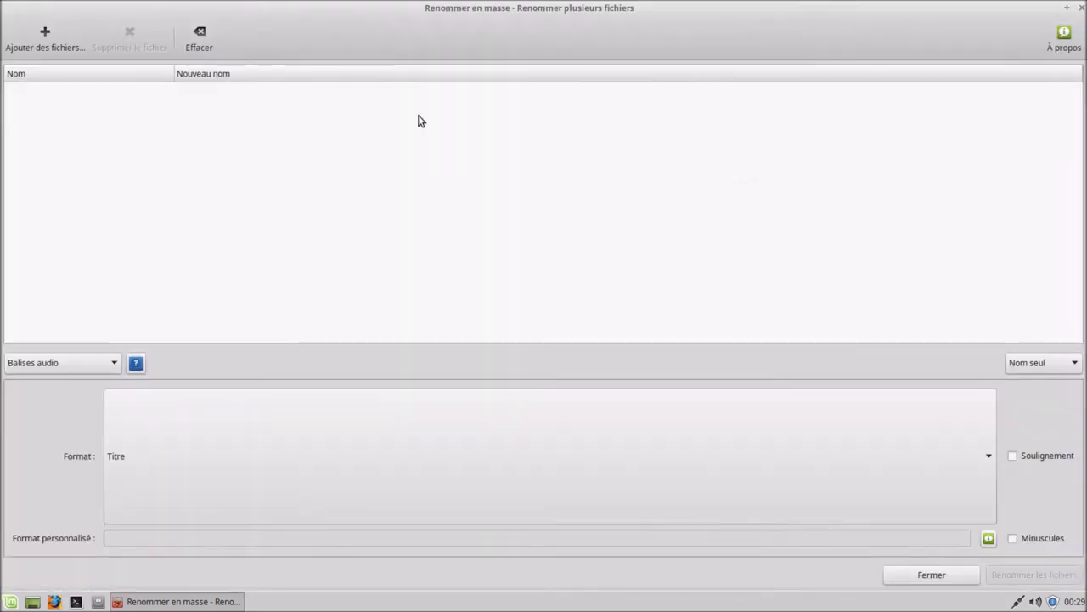
# Add all the wallpaper files from the Bureau/wallpaper-linux folder to the bulk rename list.
pyautogui.click(43, 36)
pyautogui.doubleClick(449, 204)
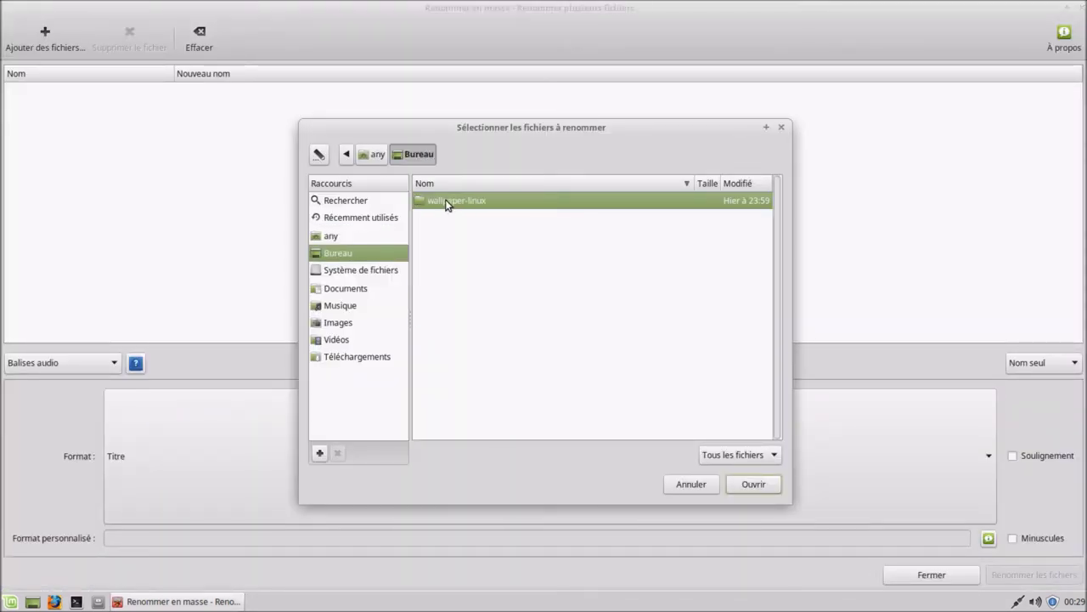
pyautogui.doubleClick(450, 202)
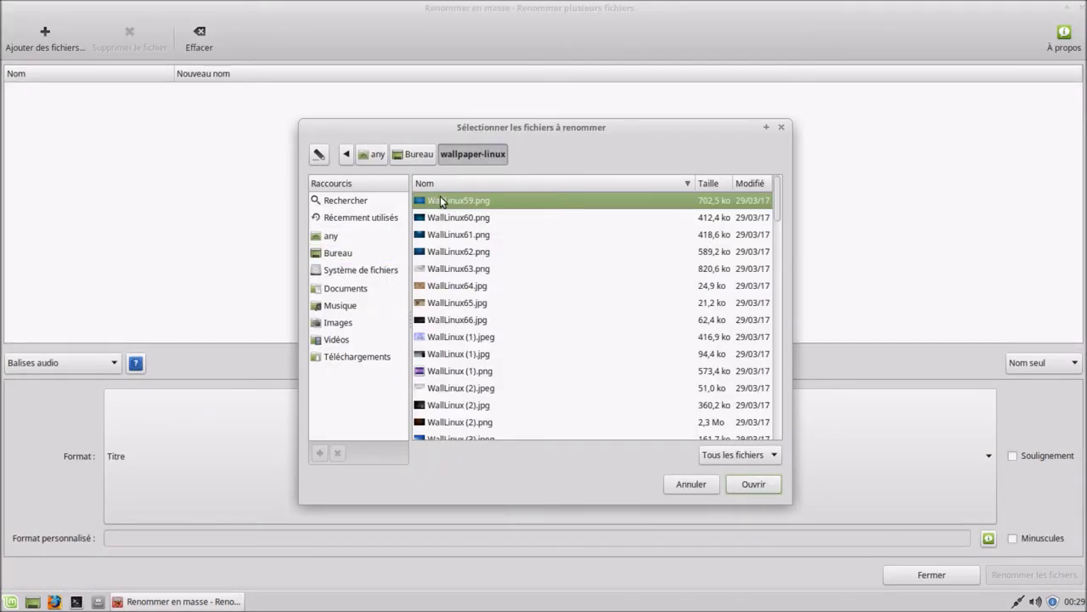
pyautogui.hotkey('shift', 'Down')
pyautogui.hotkey('shift', 'Down')
pyautogui.hotkey('shift', 'Down')
pyautogui.hotkey('shift', 'Down')
pyautogui.hotkey('shift', 'Down')
pyautogui.hotkey('shift', 'Down')
pyautogui.hotkey('shift', 'Down')
pyautogui.hotkey('shift', 'Down')
pyautogui.hotkey('shift', 'Down')
pyautogui.hotkey('shift', 'Down')
pyautogui.hotkey('shift', 'Down')
pyautogui.hotkey('shift', 'Down')
pyautogui.hotkey('shift', 'Down')
pyautogui.hotkey('shift', 'Down')
pyautogui.hotkey('shift', 'Down')
pyautogui.hotkey('shift', 'Down')
pyautogui.hotkey('shift', 'Down')
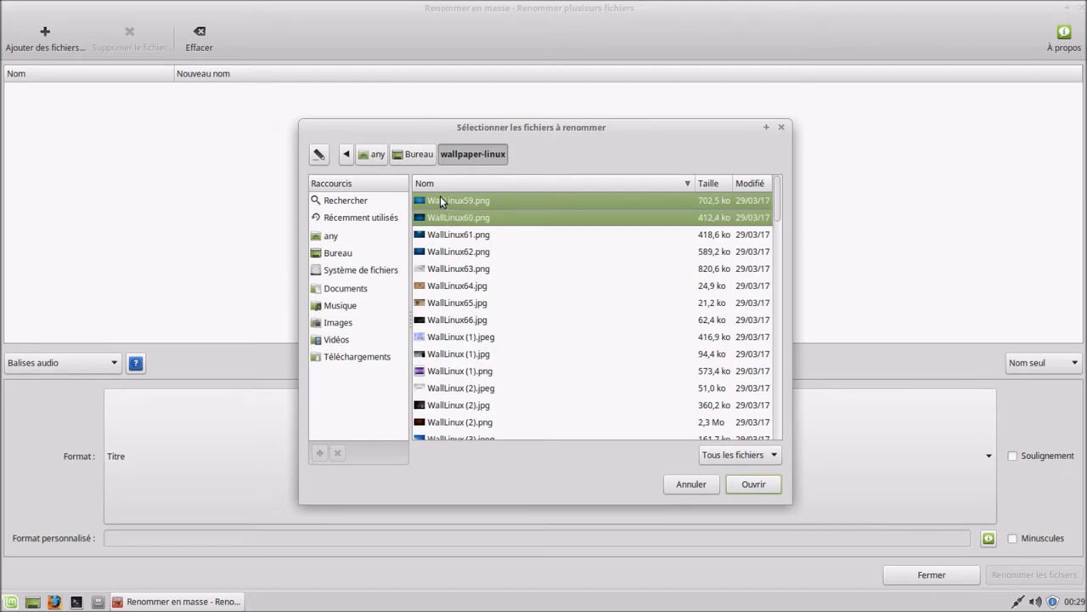
pyautogui.hotkey('shift', 'Down')
pyautogui.hotkey('shift', 'Down')
pyautogui.hotkey('shift', 'Down')
pyautogui.hotkey('shift', 'Down')
pyautogui.hotkey('shift', 'Down')
pyautogui.hotkey('shift', 'Down')
pyautogui.hotkey('shift', 'Down')
pyautogui.hotkey('shift', 'Down')
pyautogui.hotkey('shift', 'Down')
pyautogui.hotkey('shift', 'Down')
pyautogui.hotkey('shift', 'Down')
pyautogui.hotkey('shift', 'Down')
pyautogui.hotkey('shift', 'Down')
pyautogui.hotkey('shift', 'Down')
pyautogui.hotkey('shift', 'Down')
pyautogui.hotkey('shift', 'Down')
pyautogui.hotkey('shift', 'Down')
pyautogui.hotkey('shift', 'Down')
pyautogui.hotkey('shift', 'Down')
pyautogui.hotkey('shift', 'Down')
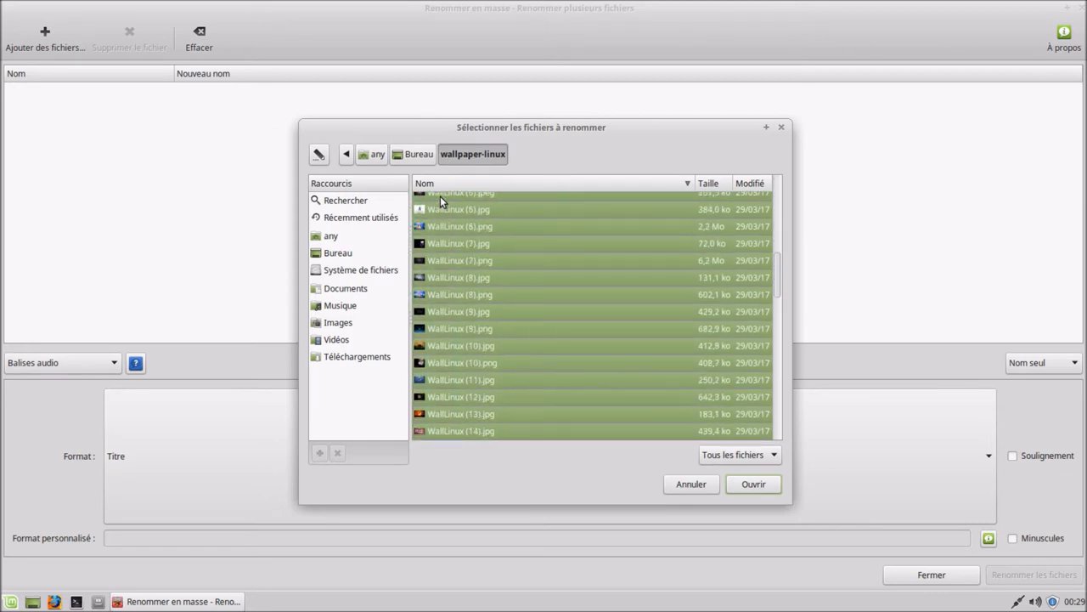
pyautogui.hotkey('shift', 'Down')
pyautogui.hotkey('shift', 'Down')
pyautogui.hotkey('shift', 'Down')
pyautogui.hotkey('shift', 'Down')
pyautogui.hotkey('shift', 'Down')
pyautogui.hotkey('shift', 'Down')
pyautogui.hotkey('shift', 'Down')
pyautogui.hotkey('shift', 'Down')
pyautogui.hotkey('shift', 'Down')
pyautogui.hotkey('shift', 'Down')
pyautogui.hotkey('shift', 'Down')
pyautogui.hotkey('shift', 'Down')
pyautogui.hotkey('shift', 'Down')
pyautogui.hotkey('shift', 'Down')
pyautogui.hotkey('shift', 'Down')
pyautogui.hotkey('shift', 'Down')
pyautogui.hotkey('shift', 'Down')
pyautogui.hotkey('shift', 'Down')
pyautogui.hotkey('shift', 'Down')
pyautogui.hotkey('shift', 'Down')
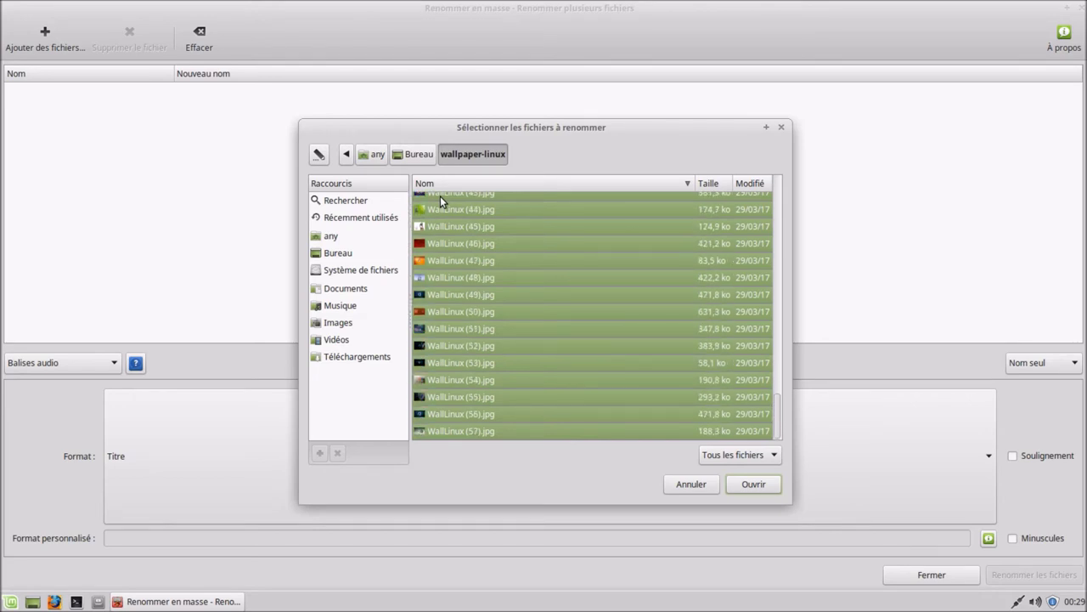
pyautogui.click(747, 486)
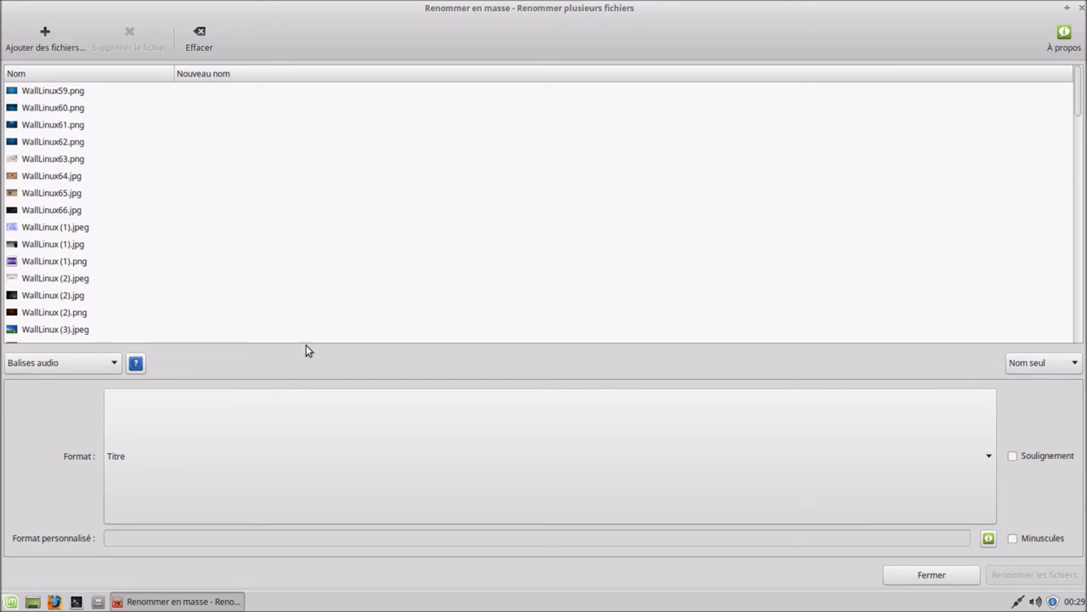
# Set the renaming mode to Numéroter, keeping the 1, 2, 3... number format.
pyautogui.click(73, 367)
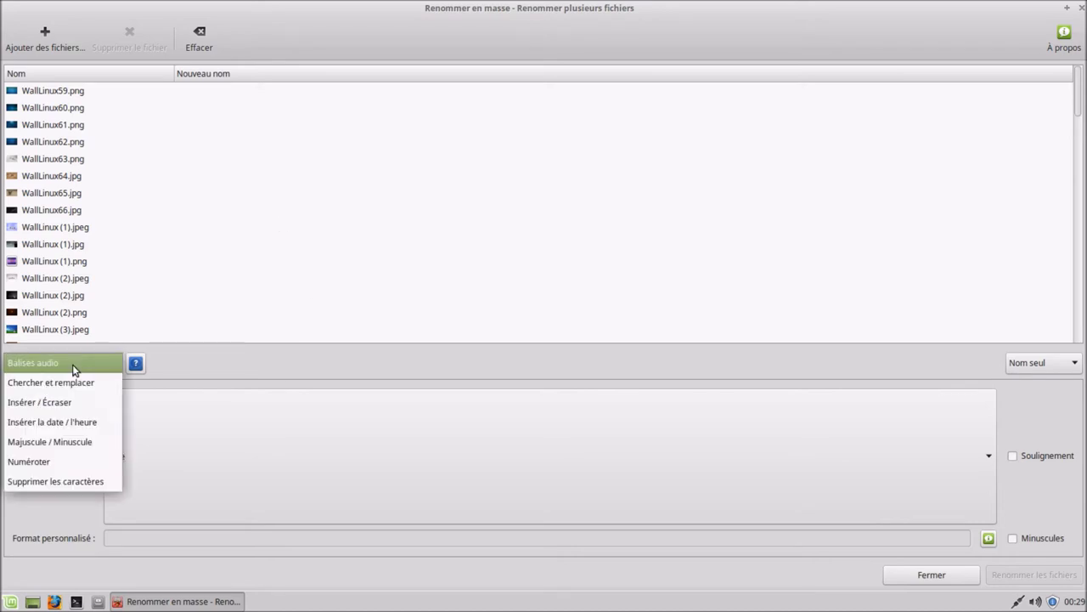
pyautogui.click(78, 460)
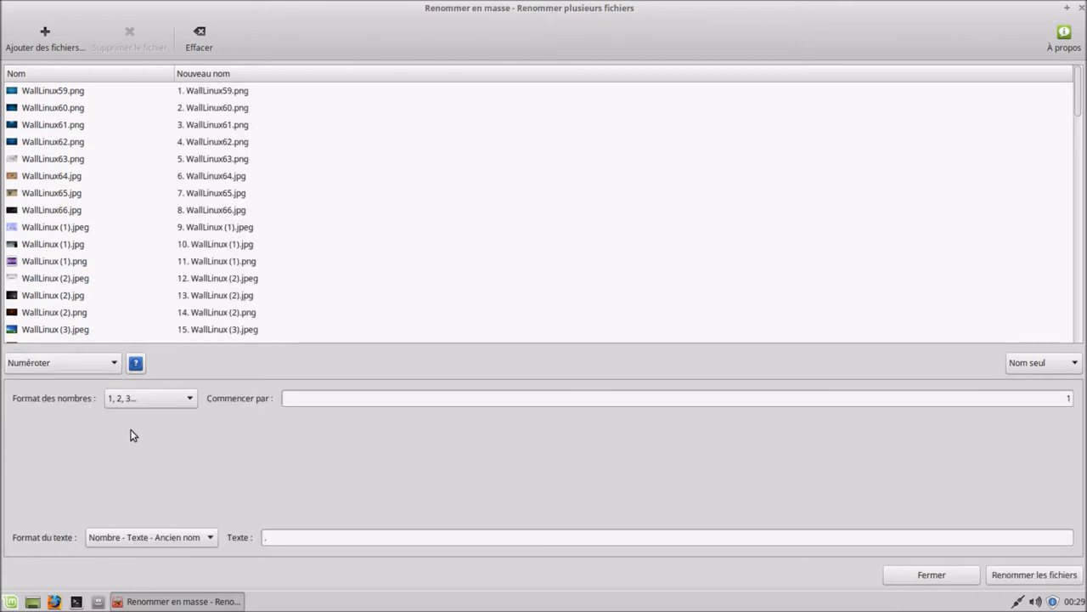
pyautogui.click(149, 404)
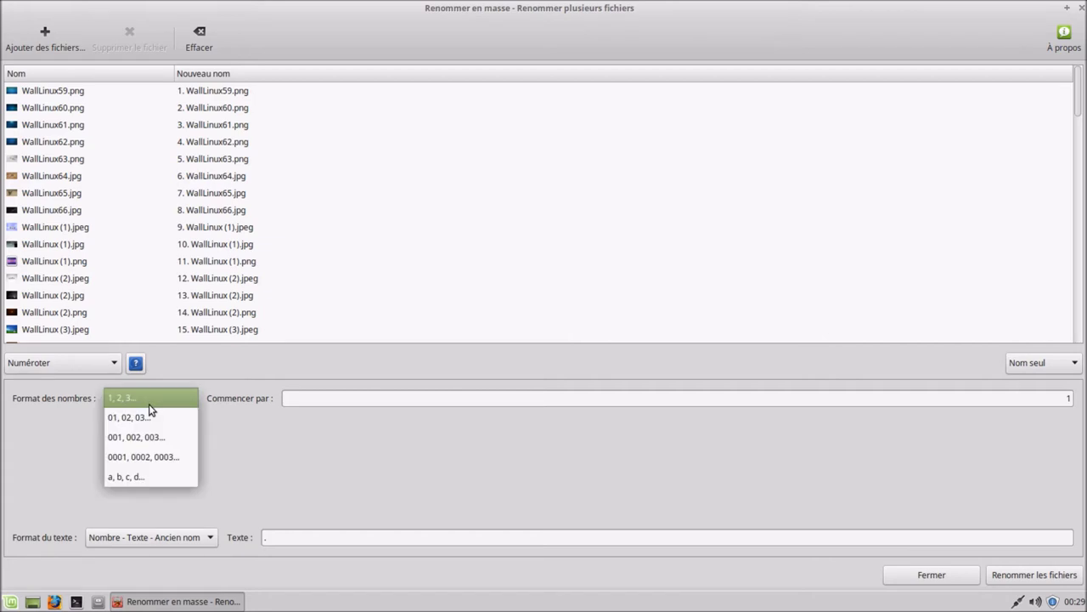
pyautogui.click(149, 404)
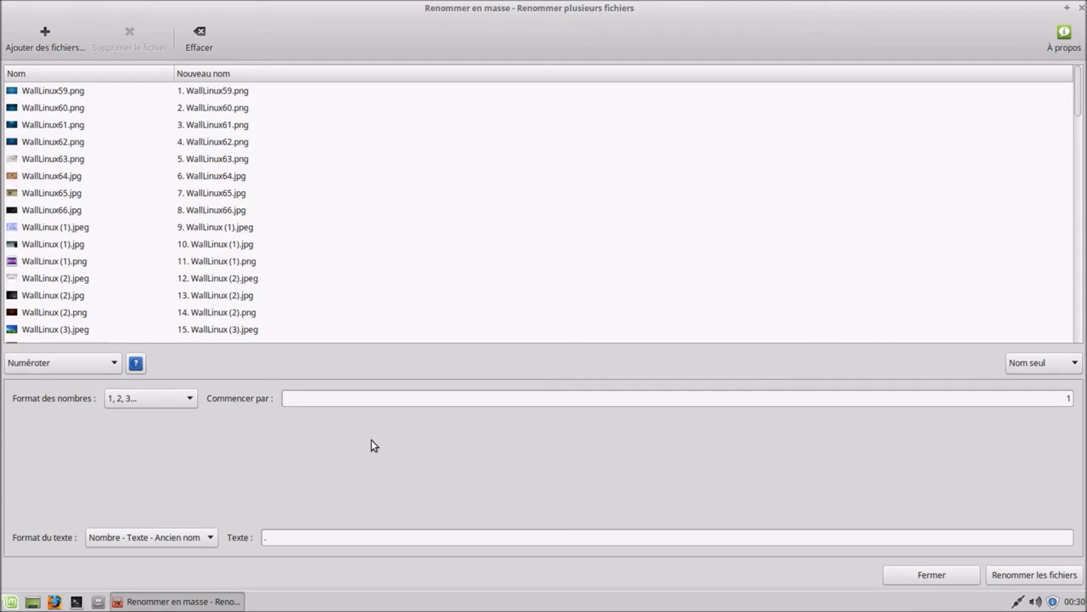
# Rename all listed files using the Texte - Nombre format with the text 'hello', and close the bulk renamer.
pyautogui.click(180, 541)
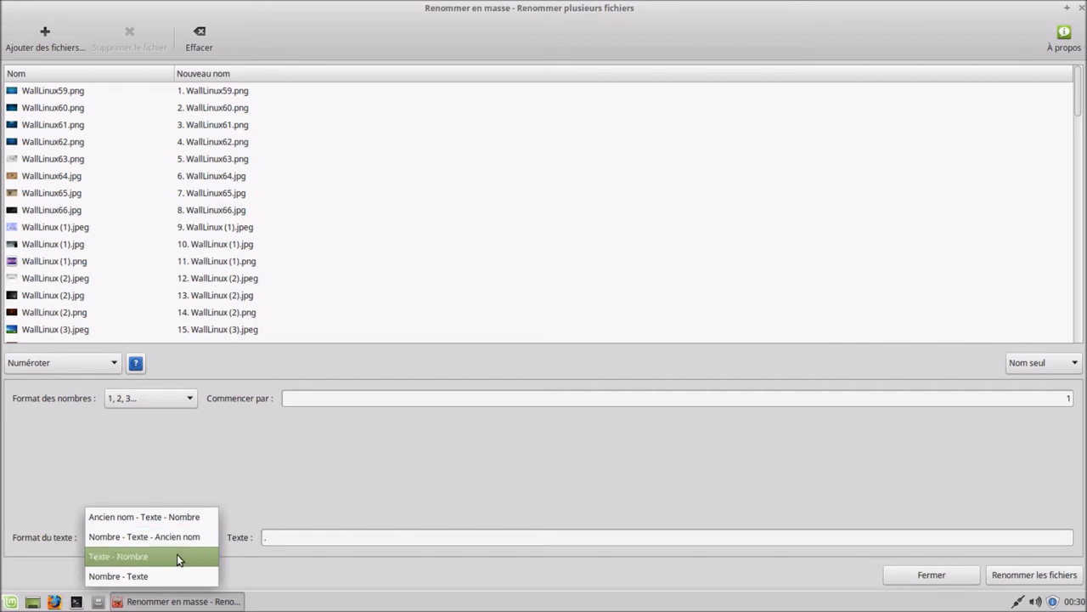
pyautogui.click(176, 555)
pyautogui.click(274, 540)
pyautogui.press('BackSpace')
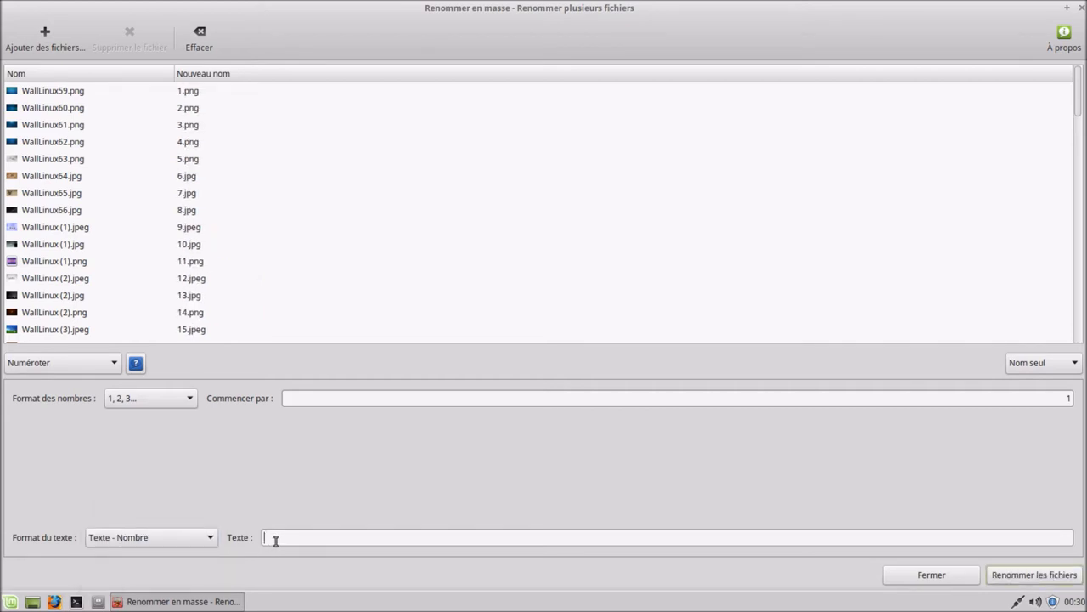
pyautogui.write('hello')
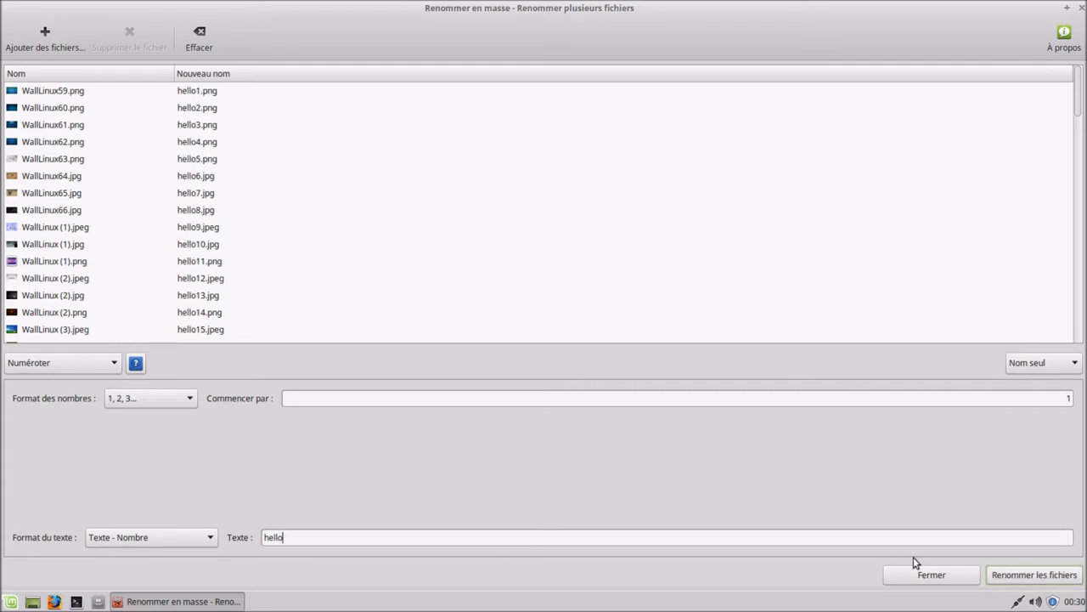
pyautogui.click(996, 582)
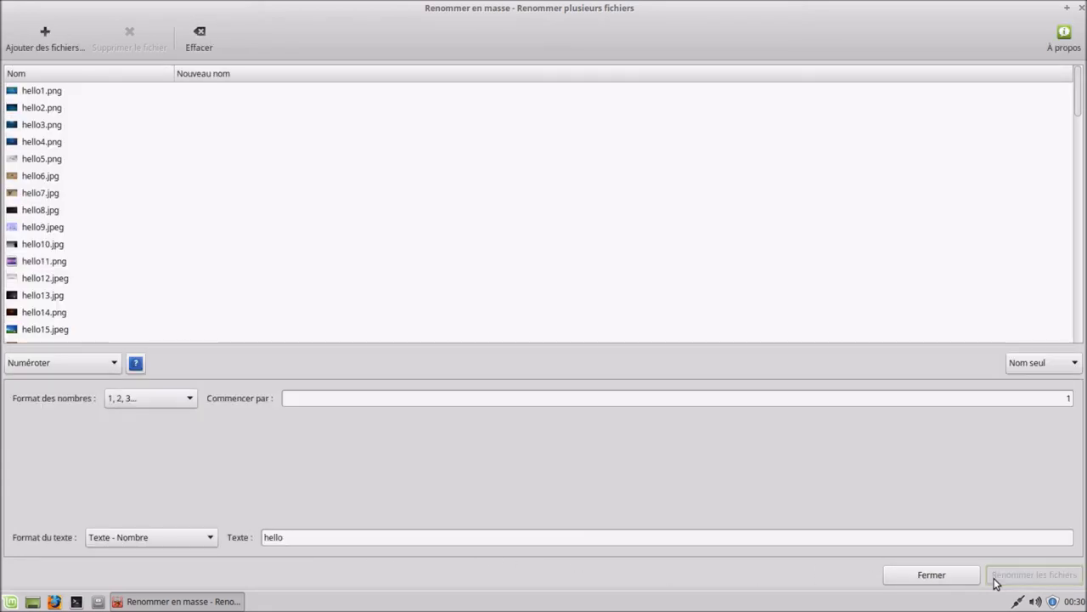
pyautogui.click(1081, 8)
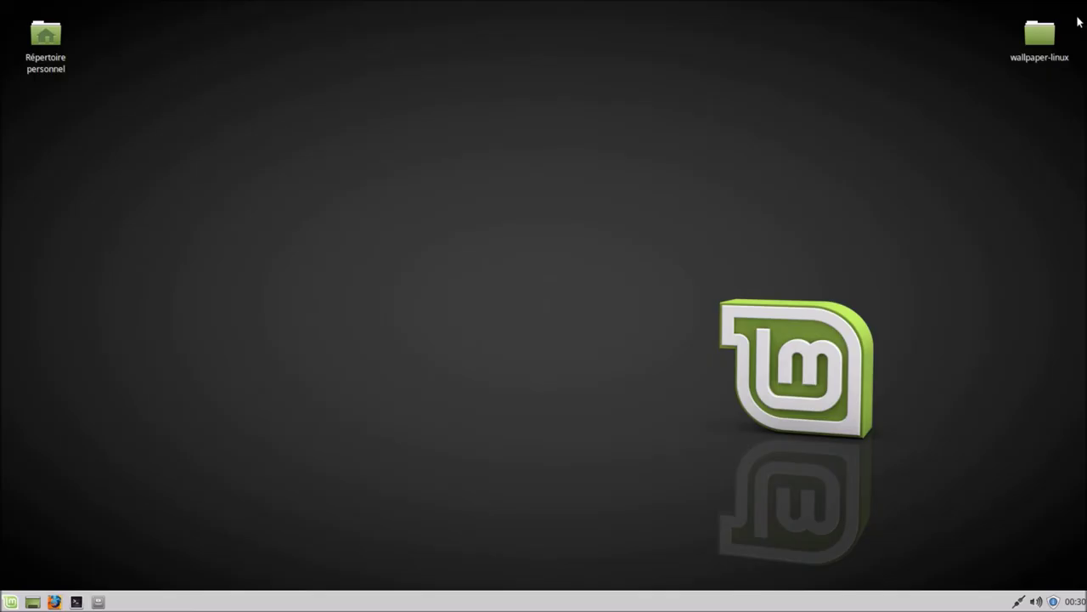
# Examine the renamed files in the desktop's wallpaper-linux folder in a maximized window, and close it.
pyautogui.doubleClick(1032, 38)
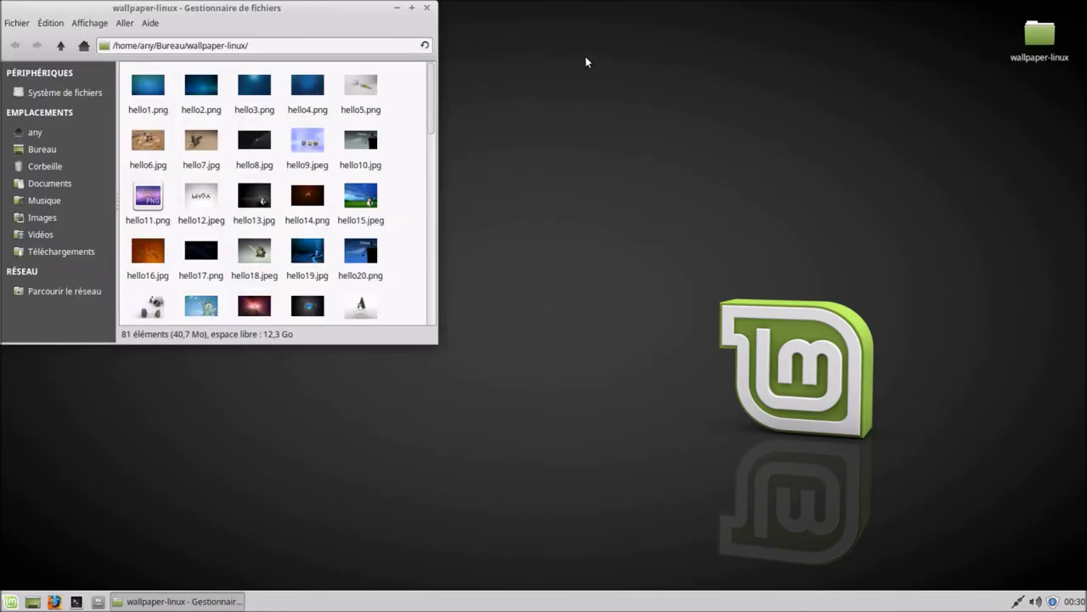
pyautogui.doubleClick(411, 15)
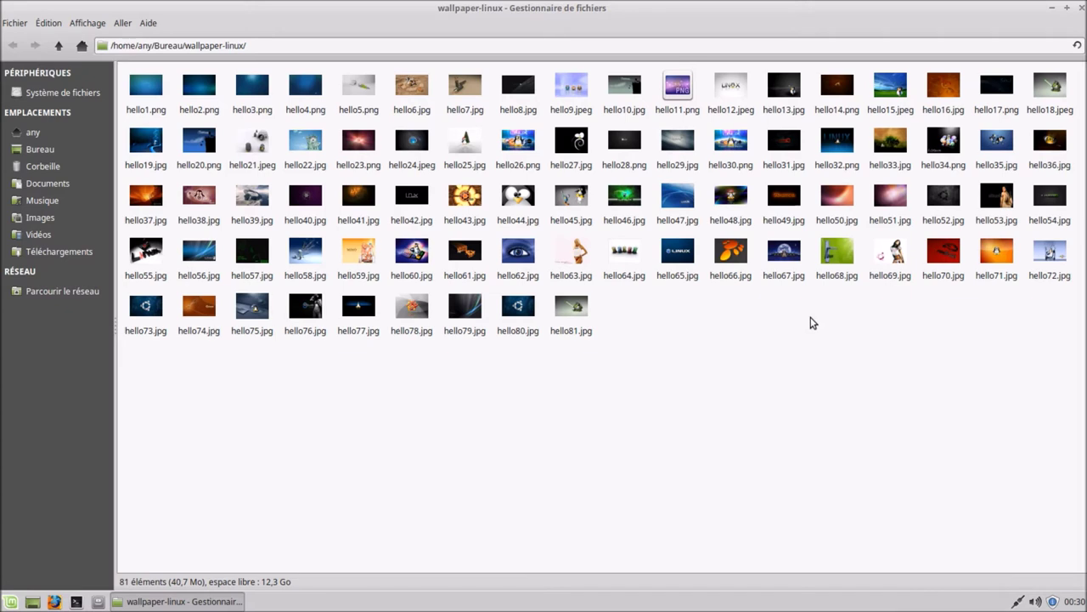
pyautogui.click(1082, 7)
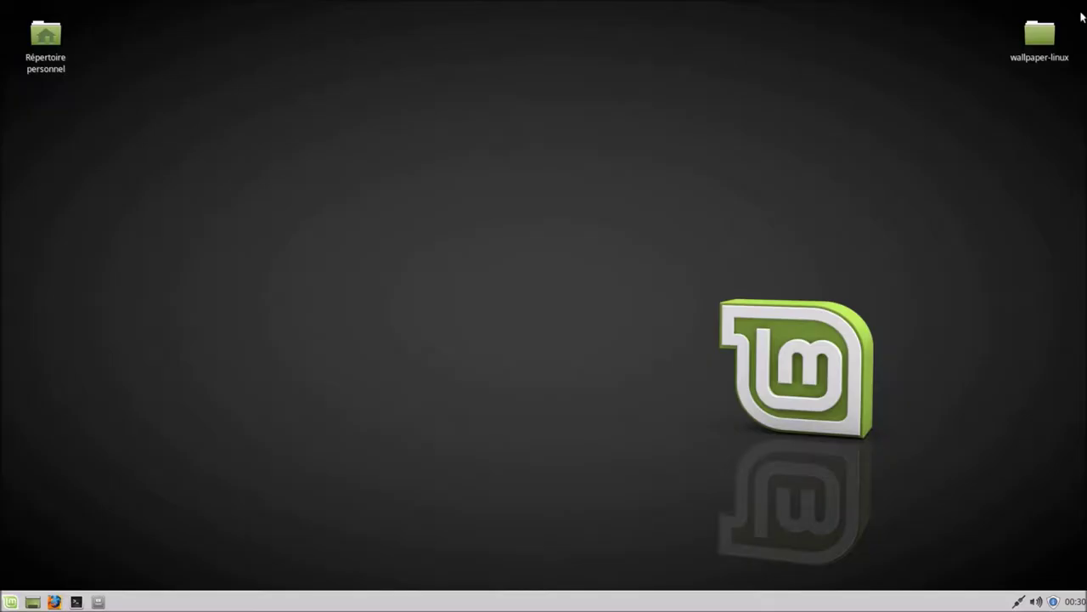
# Launch the Gestionnaire de logiciels, authorize it with the administration password, and search the packages for 'rename'.
pyautogui.click(11, 601)
pyautogui.write('log')
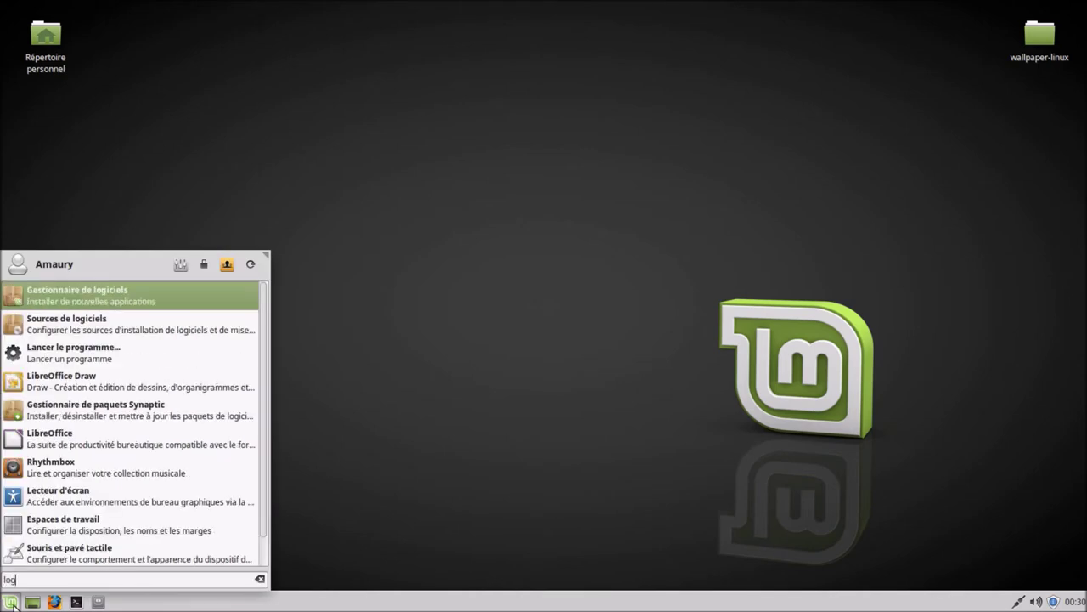
pyautogui.click(77, 297)
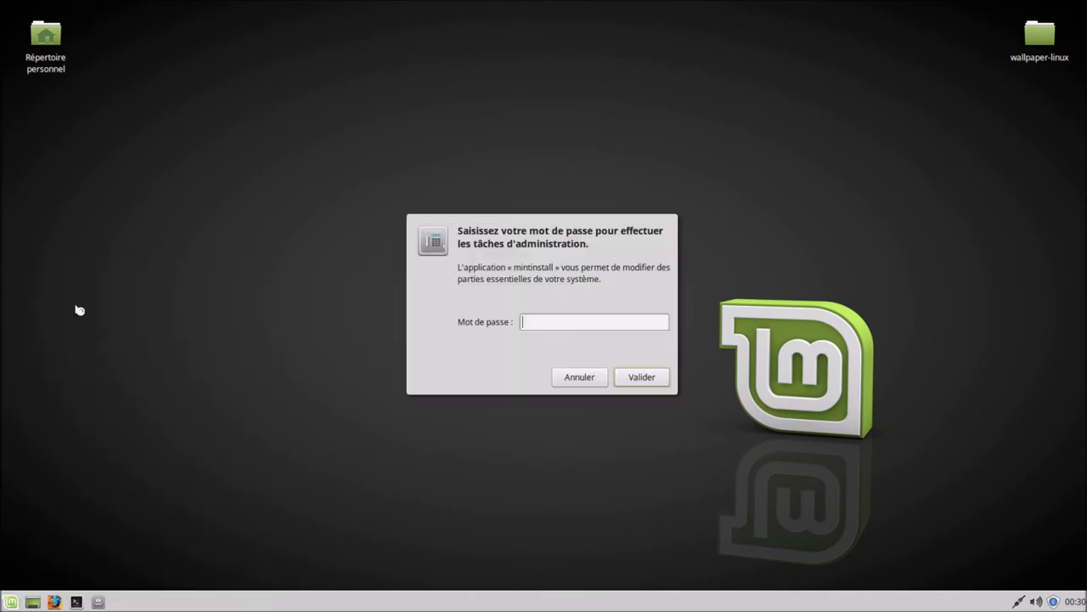
pyautogui.write('••••')
pyautogui.press('Return')
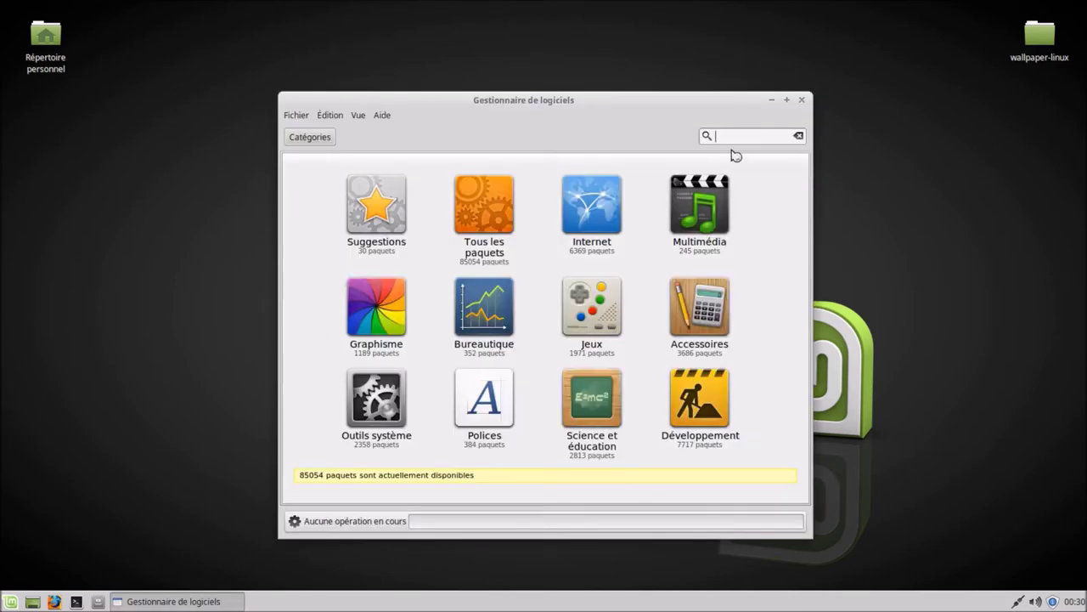
pyautogui.write('rename')
pyautogui.press('Return')
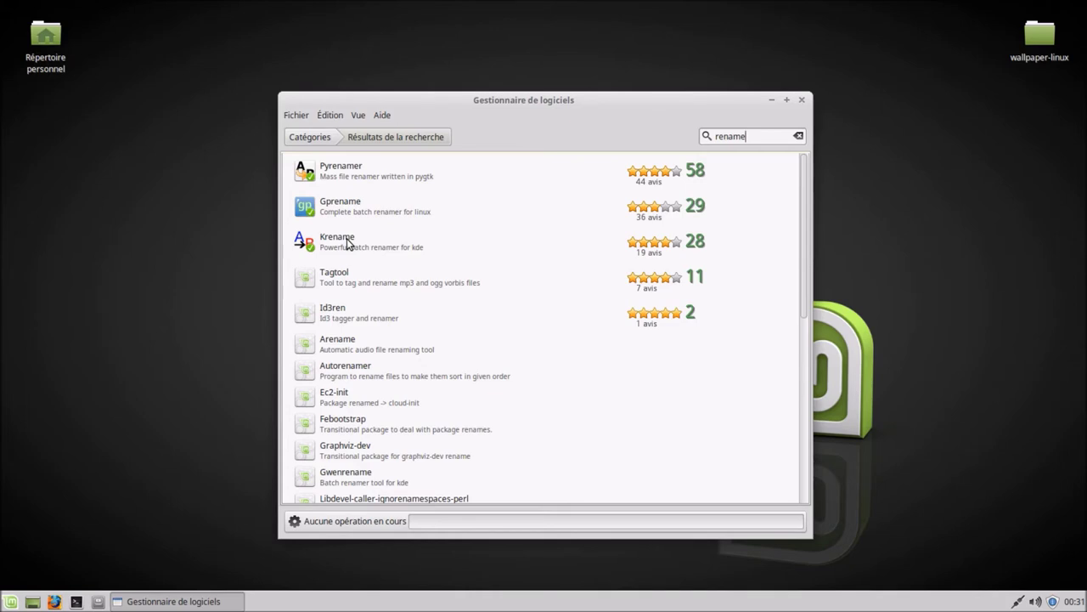
# Close the software manager, and launch KRename in a maximized window.
pyautogui.click(801, 101)
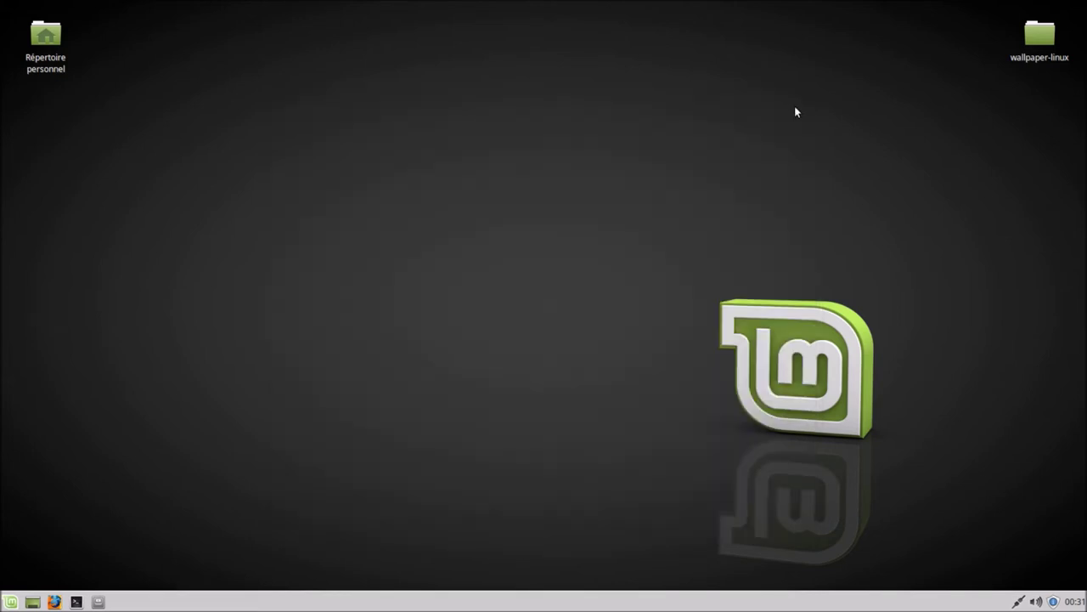
pyautogui.click(11, 603)
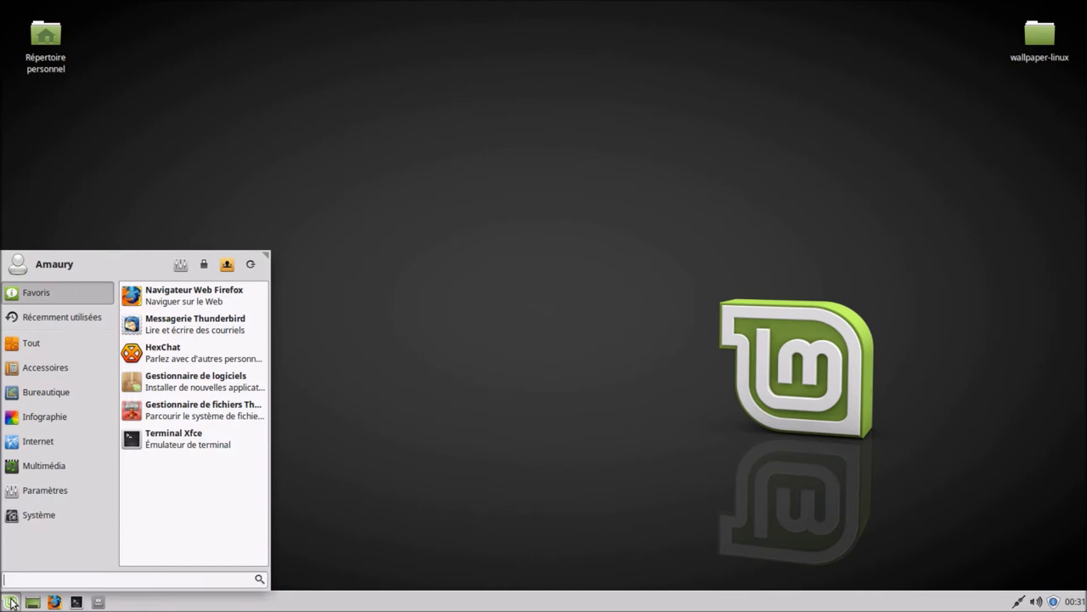
pyautogui.write('kre')
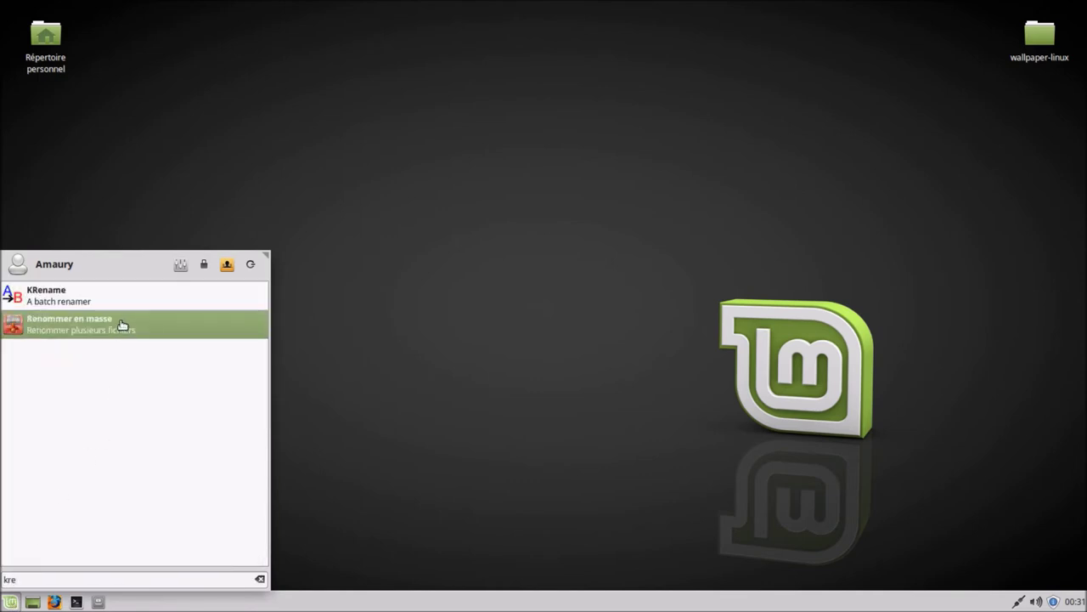
pyautogui.click(121, 299)
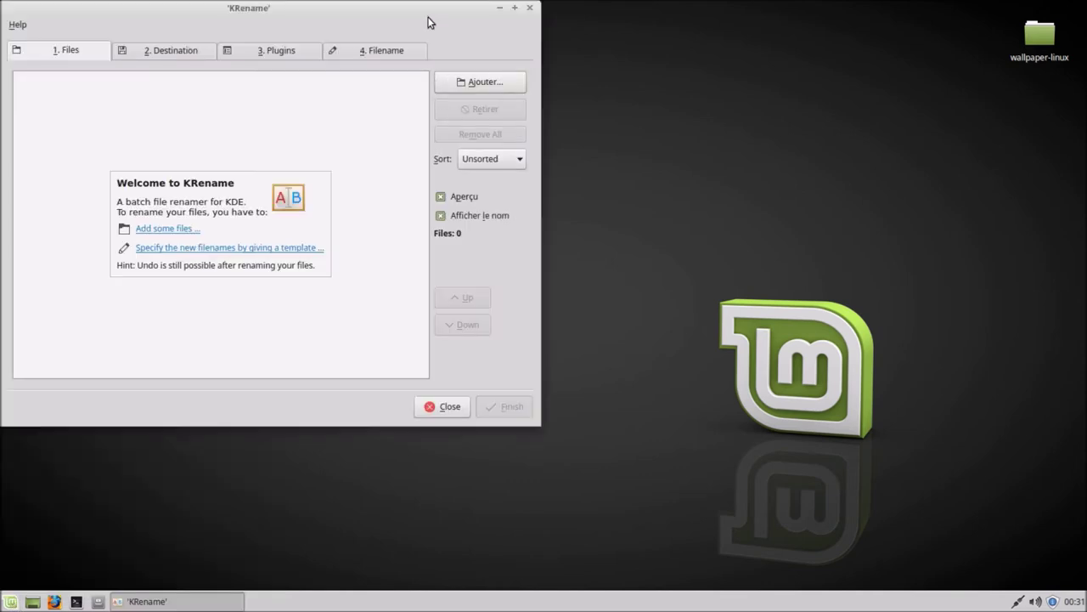
pyautogui.moveTo(429, 22); pyautogui.dragTo(572, 103)
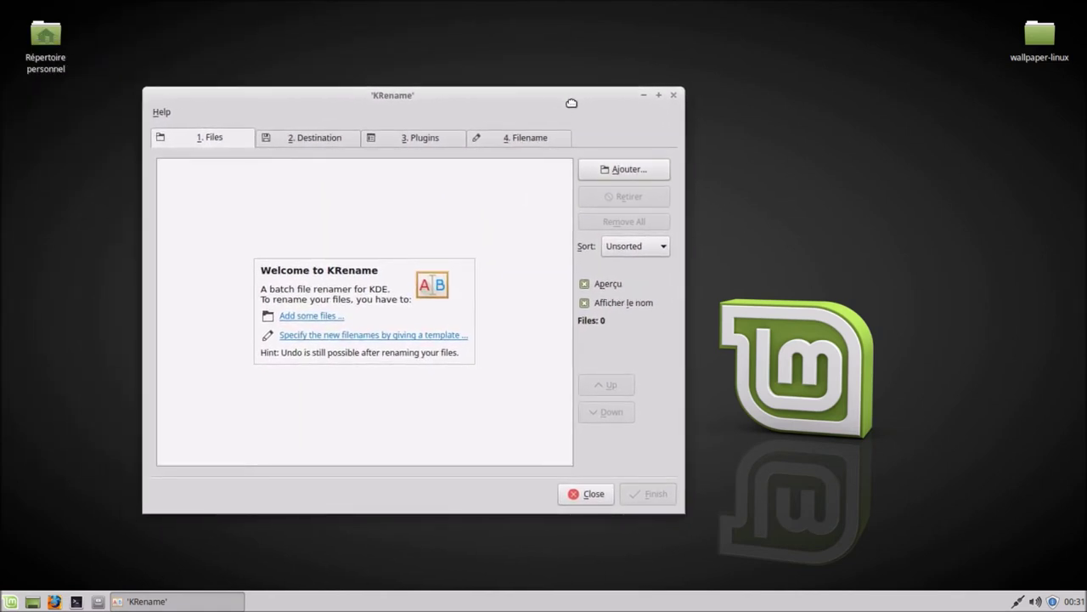
pyautogui.click(659, 95)
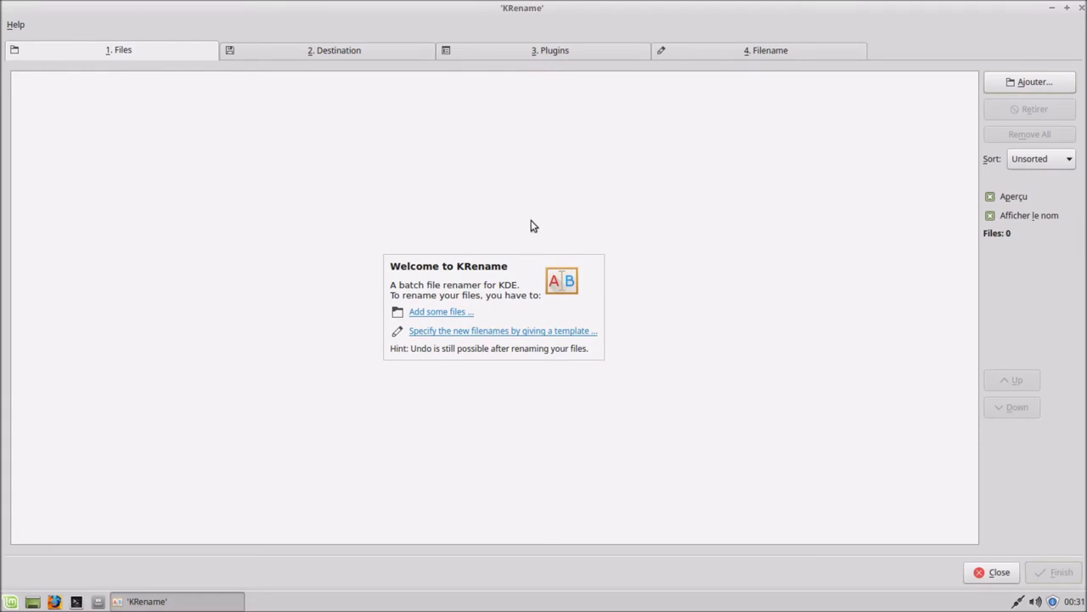
# Start adding files to KRename, browse the available places, and open the wallpaper-linux folder inside Bureau.
pyautogui.click(456, 313)
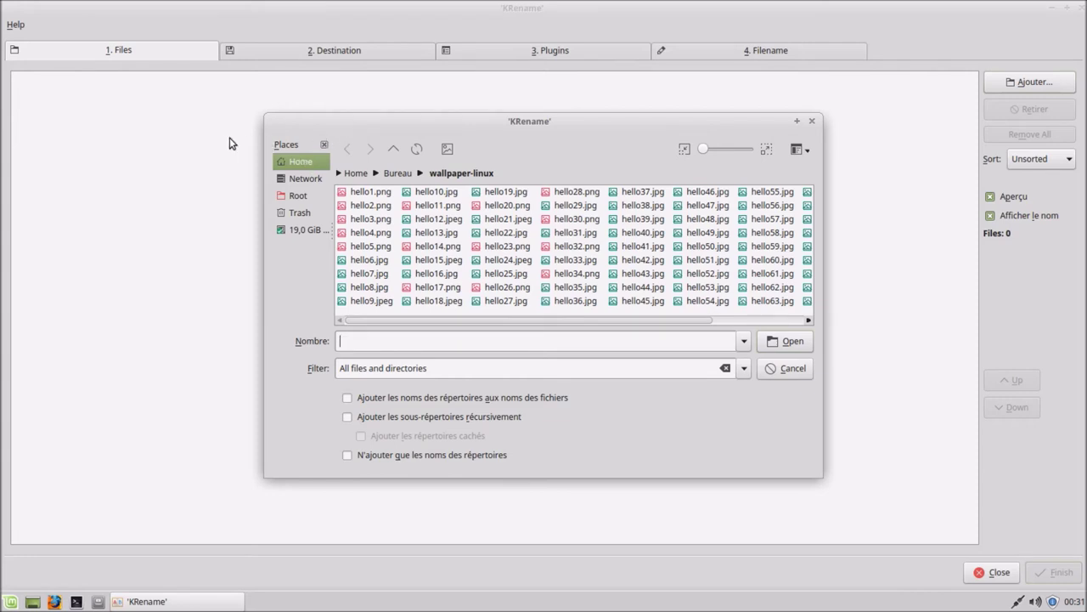
pyautogui.moveTo(387, 124); pyautogui.dragTo(294, 124)
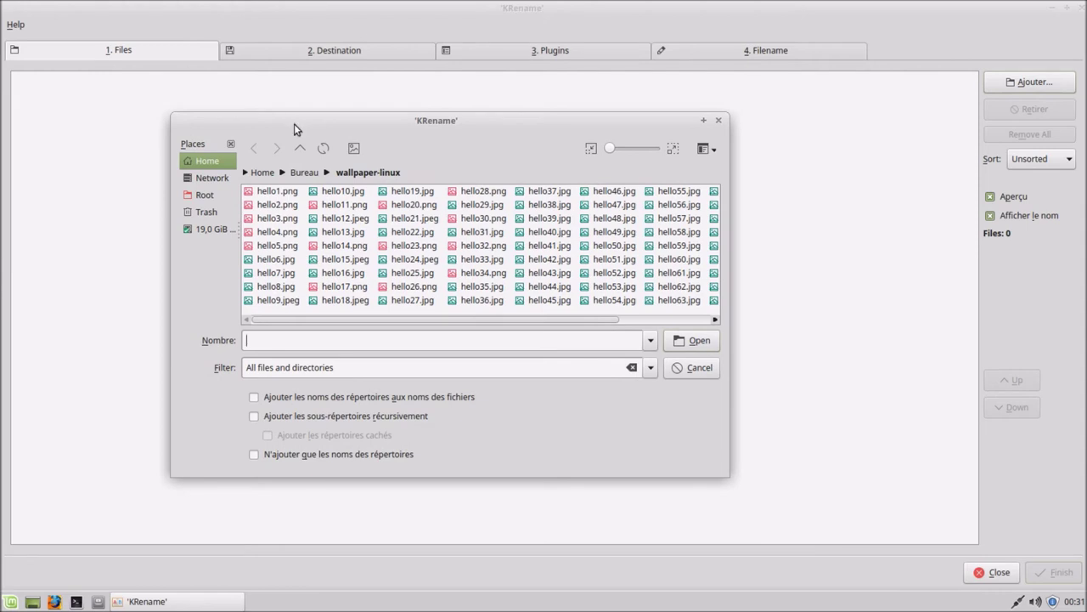
pyautogui.click(213, 179)
pyautogui.click(210, 195)
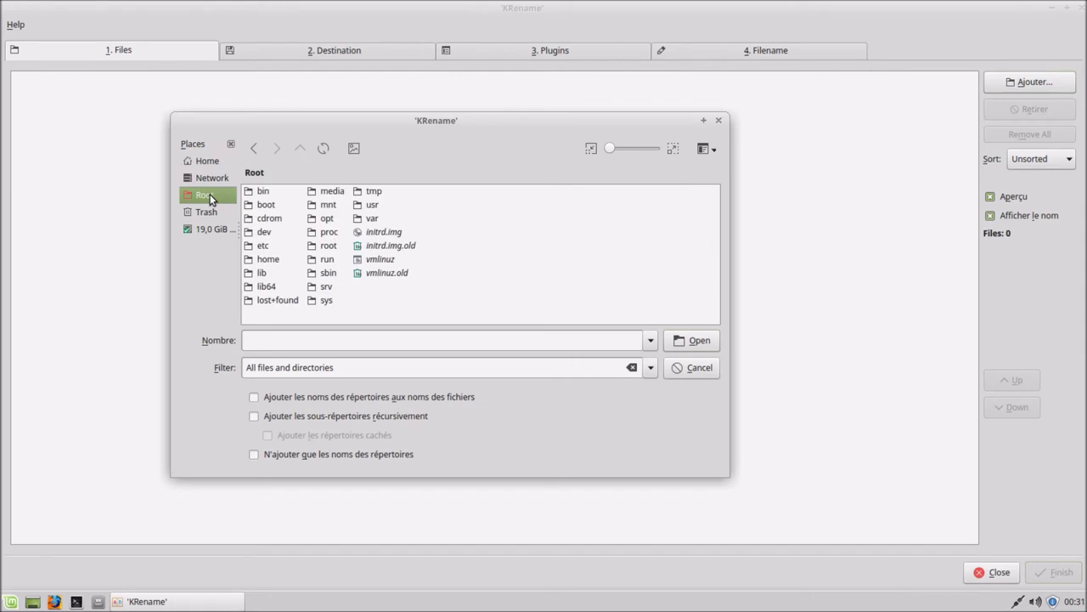
pyautogui.click(212, 212)
pyautogui.click(214, 229)
pyautogui.click(209, 164)
pyautogui.click(261, 194)
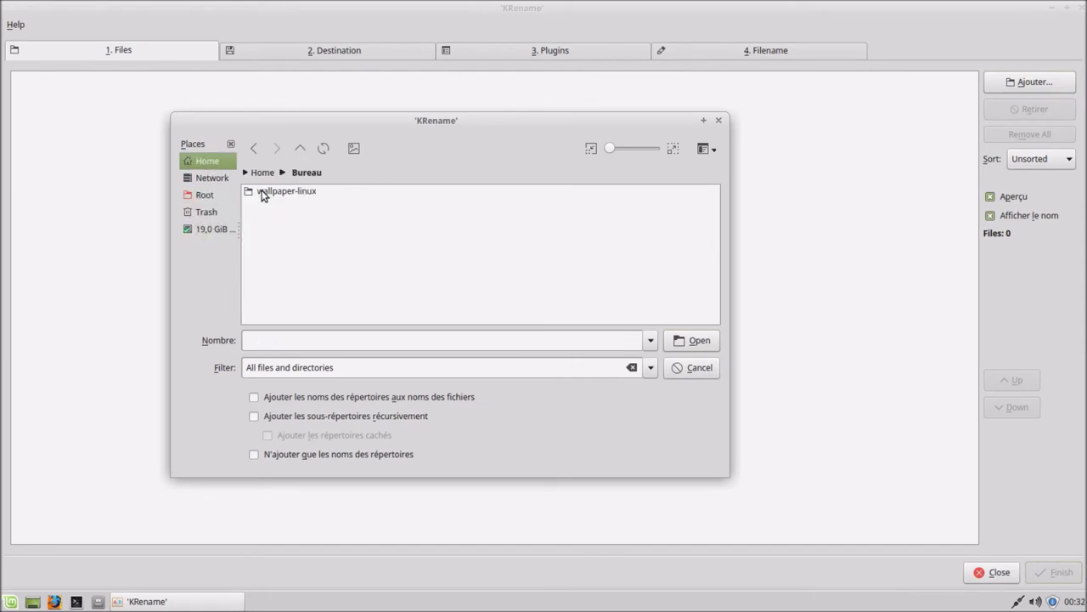
pyautogui.click(271, 193)
# Add all the images from hello1.png to hello81.jpg to KRename's file list.
pyautogui.click(272, 193)
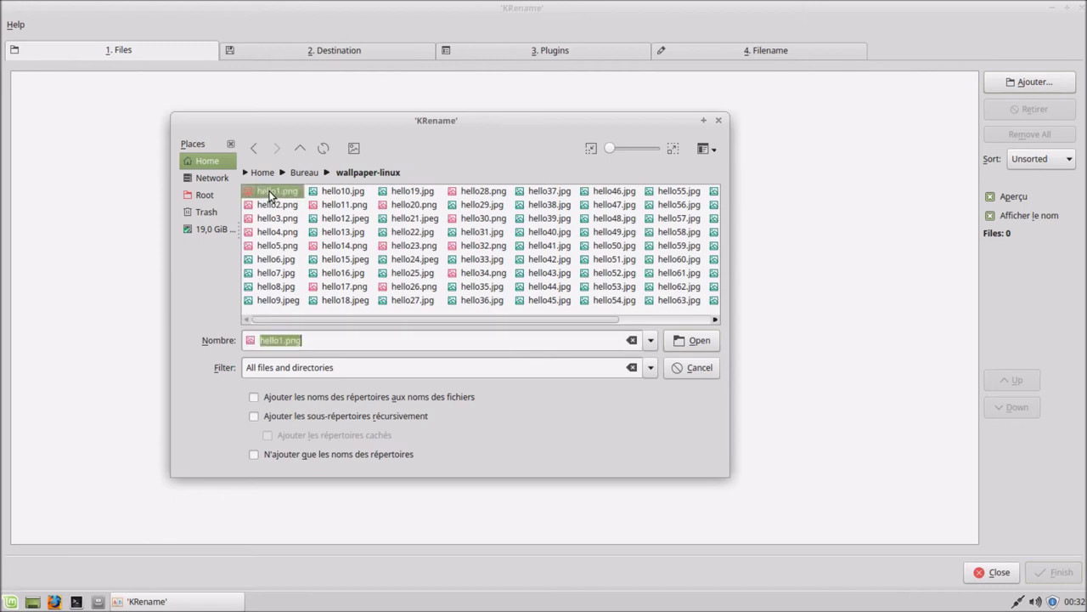
pyautogui.hotkey('shift', 'Down')
pyautogui.hotkey('shift', 'Down')
pyautogui.hotkey('shift', 'Down')
pyautogui.hotkey('shift', 'Down')
pyautogui.hotkey('shift', 'Down')
pyautogui.hotkey('shift', 'Down')
pyautogui.hotkey('shift', 'Down')
pyautogui.hotkey('shift', 'Down')
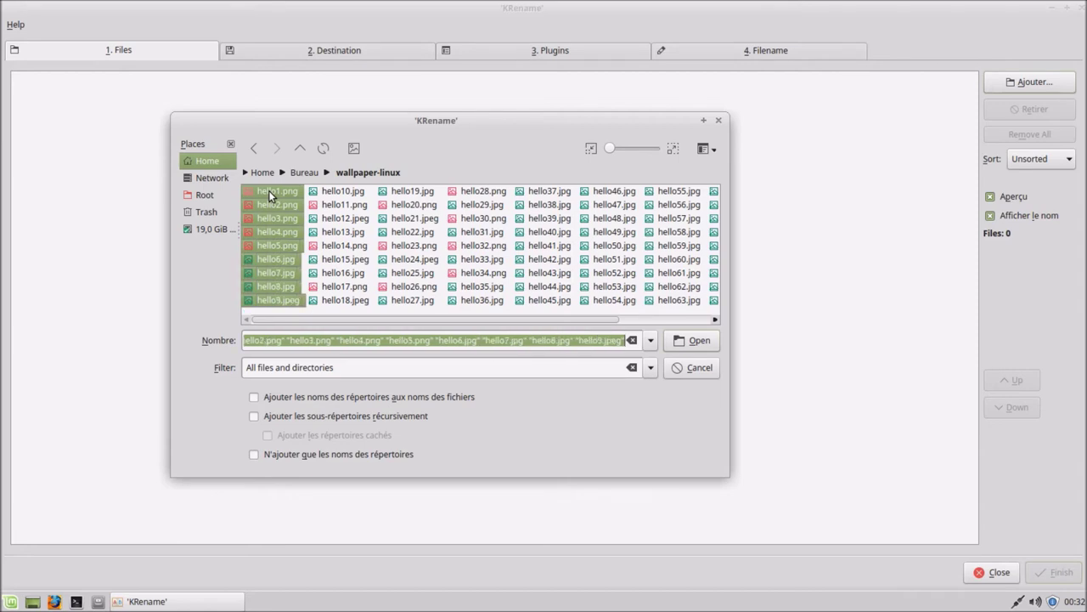
pyautogui.hotkey('shift', 'Right')
pyautogui.hotkey('shift', 'Right')
pyautogui.hotkey('shift', 'Right')
pyautogui.hotkey('shift', 'Right')
pyautogui.hotkey('shift', 'Right')
pyautogui.hotkey('shift', 'Right')
pyautogui.hotkey('shift', 'Right')
pyautogui.hotkey('shift', 'Right')
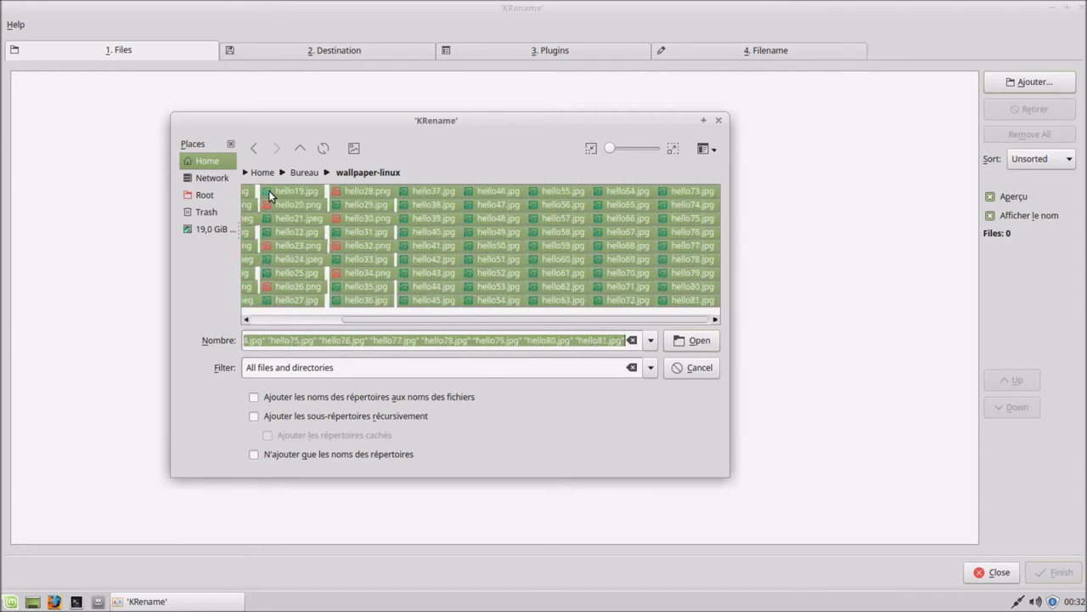
pyautogui.click(690, 342)
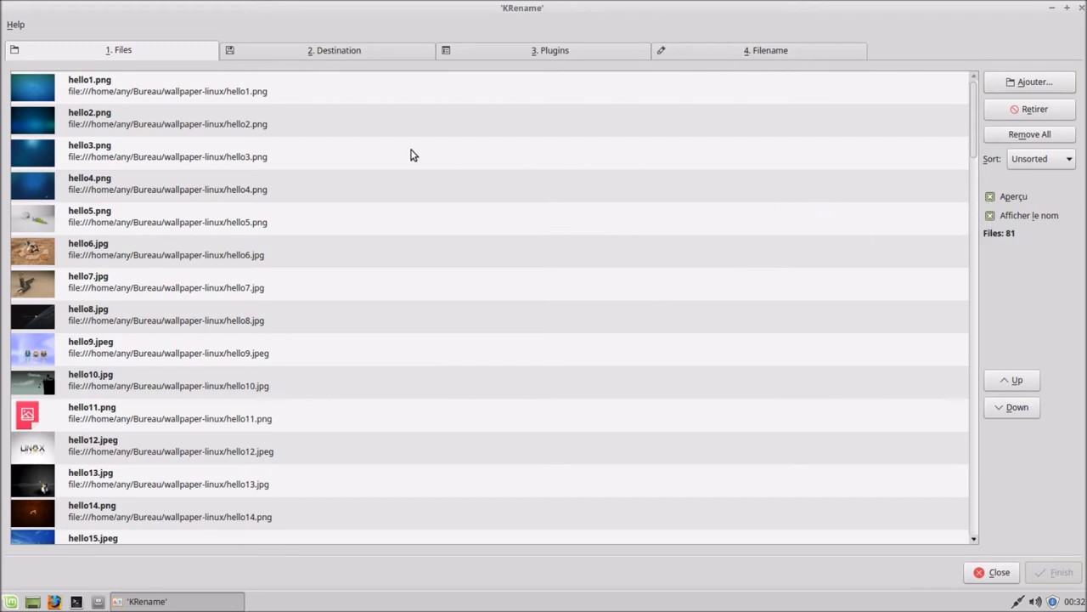
# Examine KRename's destination, plugin and filename settings, including the Prefixe choices, and close the program.
pyautogui.click(299, 55)
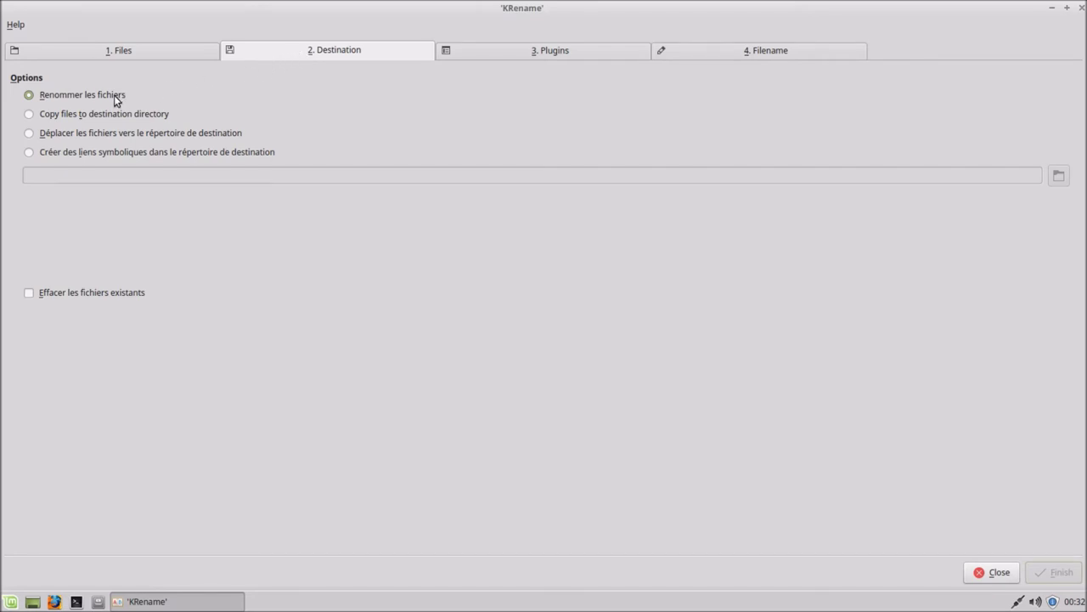
pyautogui.click(538, 56)
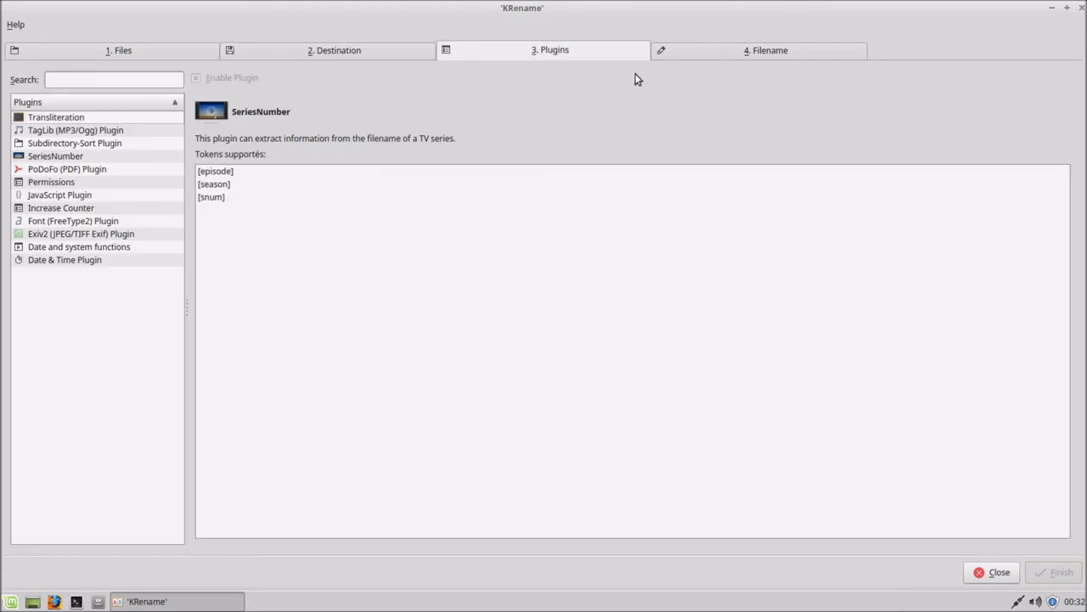
pyautogui.click(724, 51)
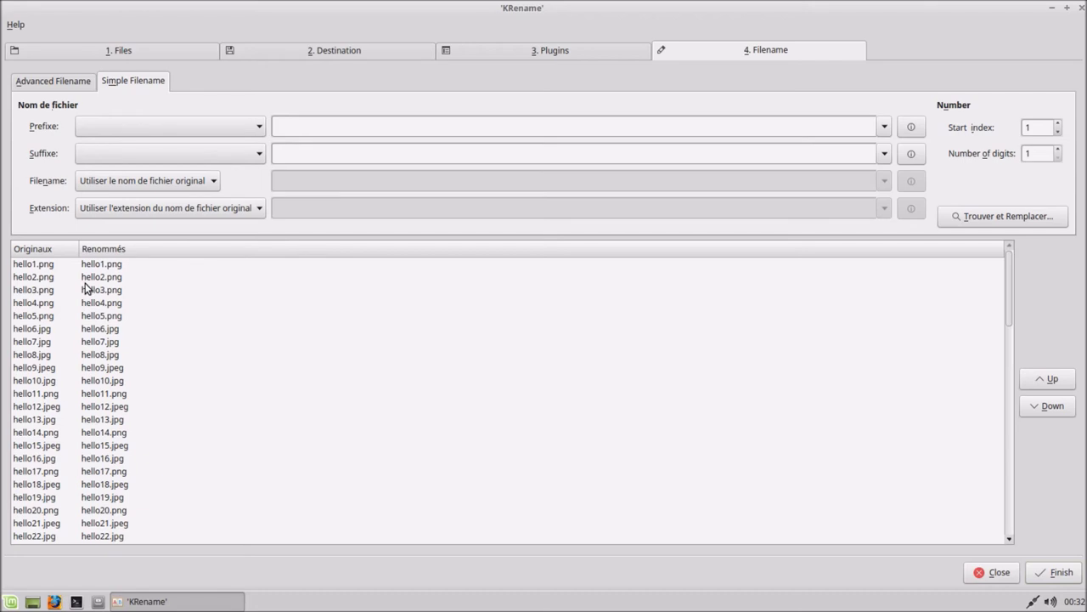
pyautogui.click(230, 132)
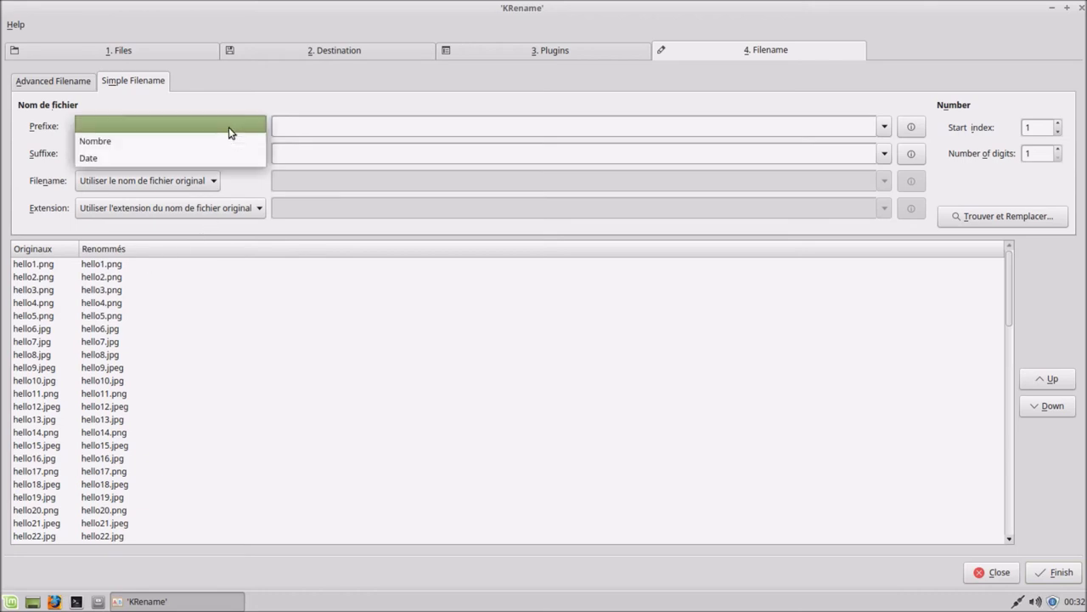
pyautogui.click(229, 126)
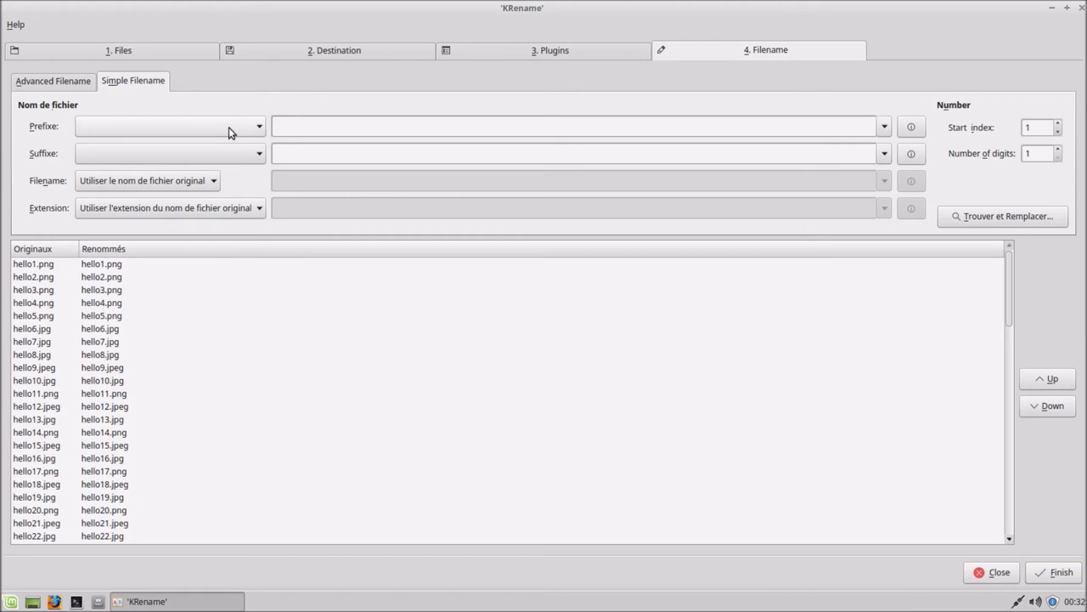
pyautogui.click(229, 126)
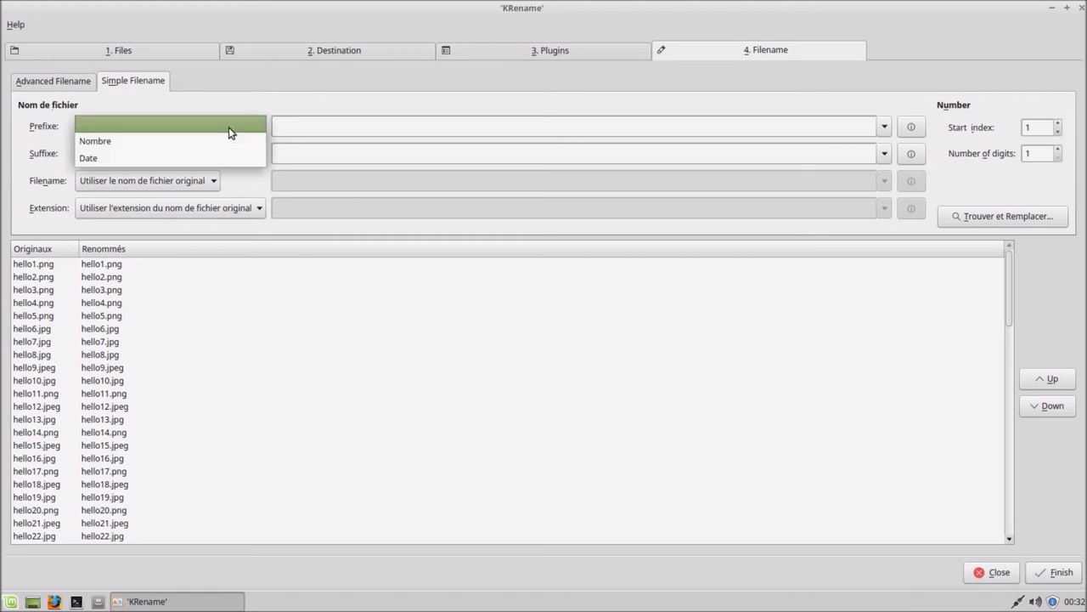
pyautogui.click(229, 126)
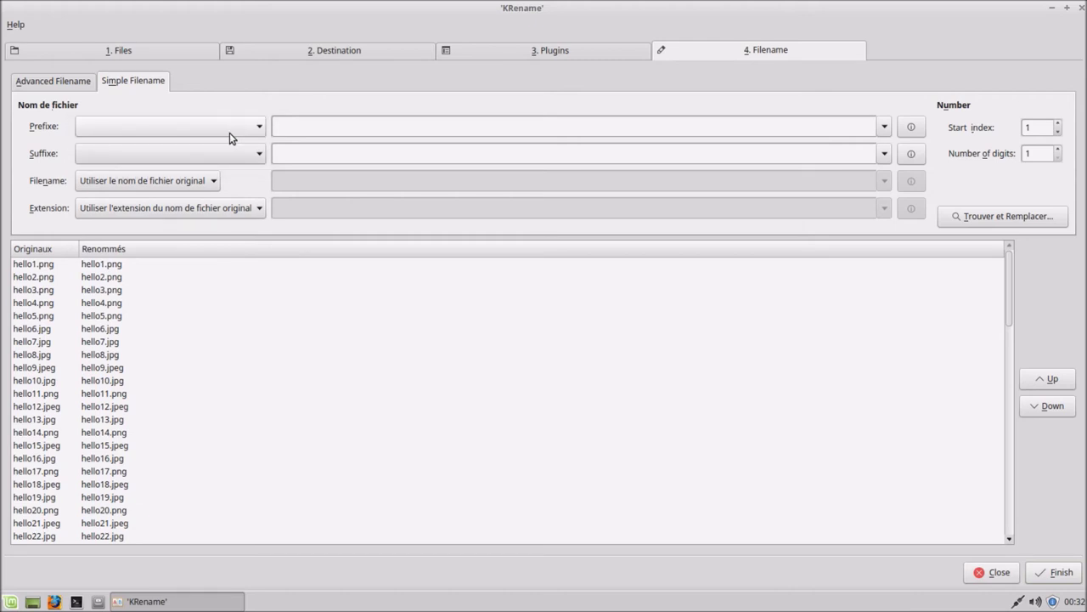
pyautogui.click(1082, 9)
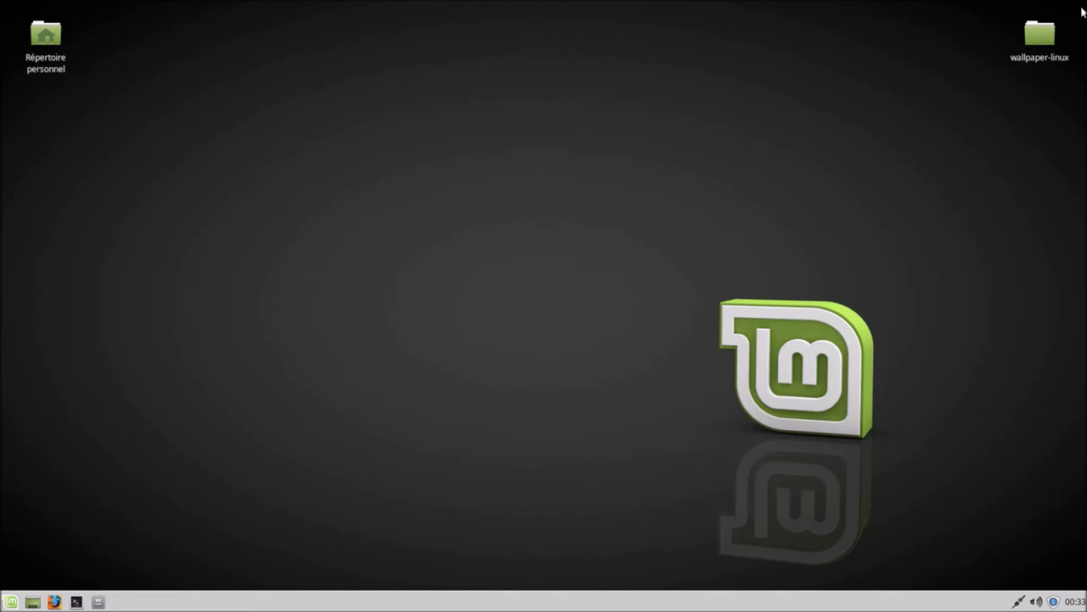
# Open the Renommer plusieurs fichiers tool for hello1.png through hello7.jpg in the desktop's wallpaper-linux folder.
pyautogui.click(99, 603)
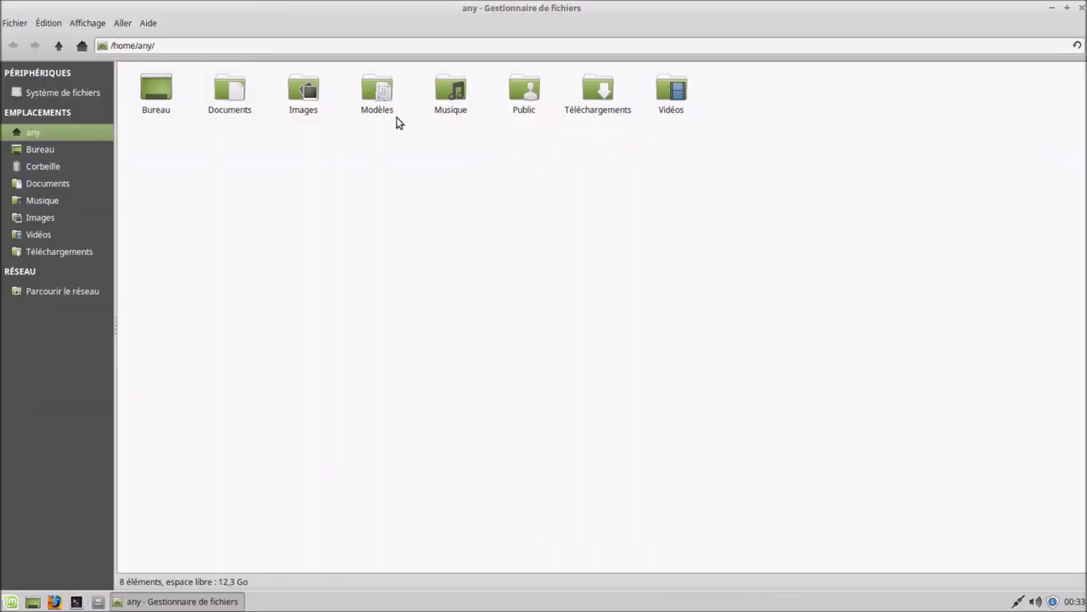
pyautogui.doubleClick(170, 94)
pyautogui.doubleClick(170, 94)
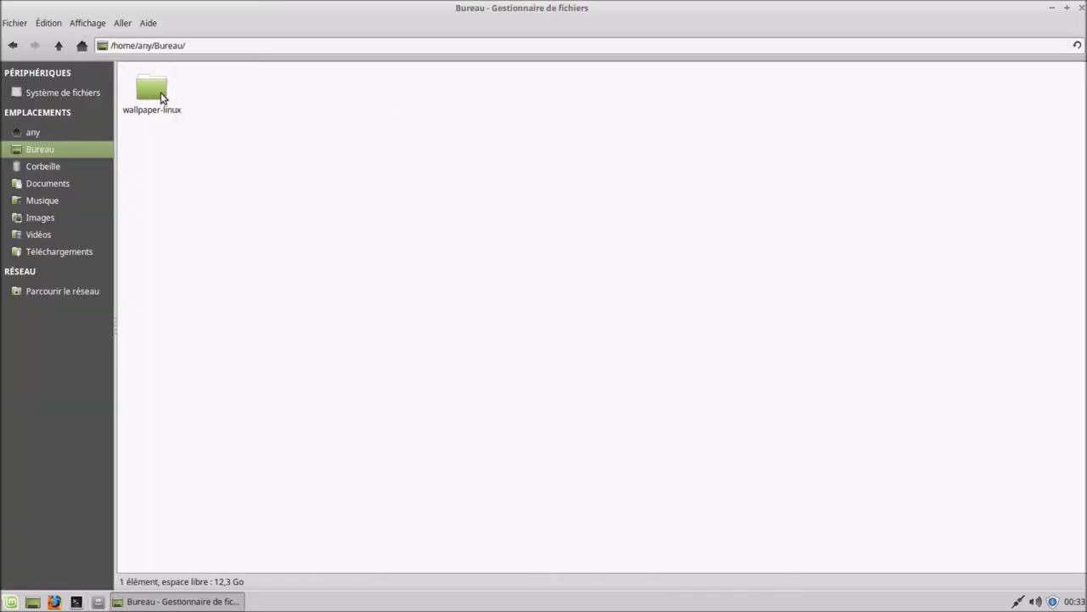
pyautogui.moveTo(127, 92); pyautogui.dragTo(468, 101)
pyautogui.rightClick(467, 100)
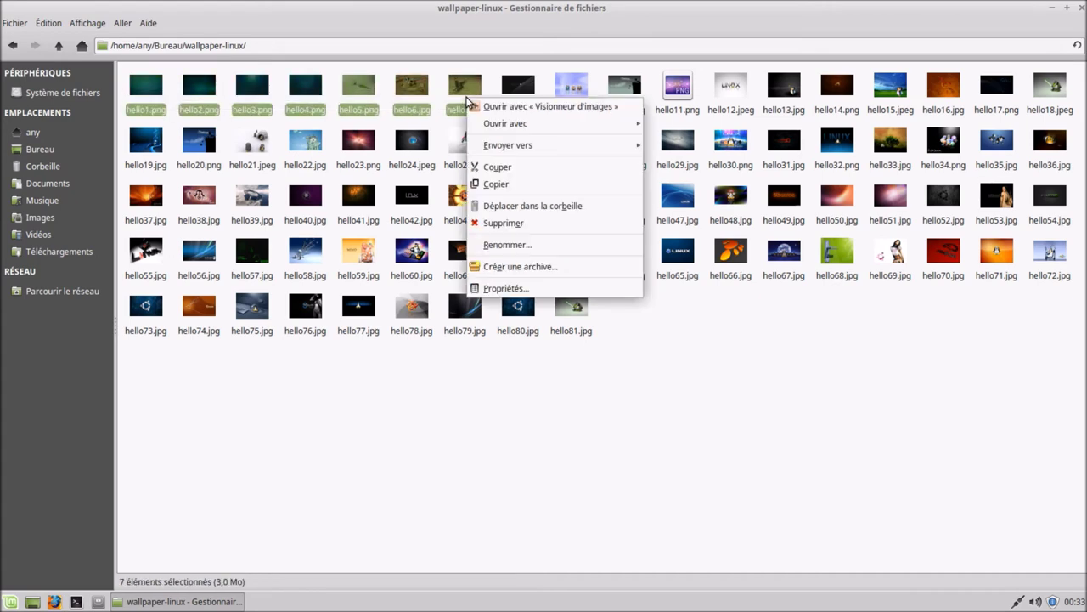
pyautogui.click(530, 244)
pyautogui.click(731, 141)
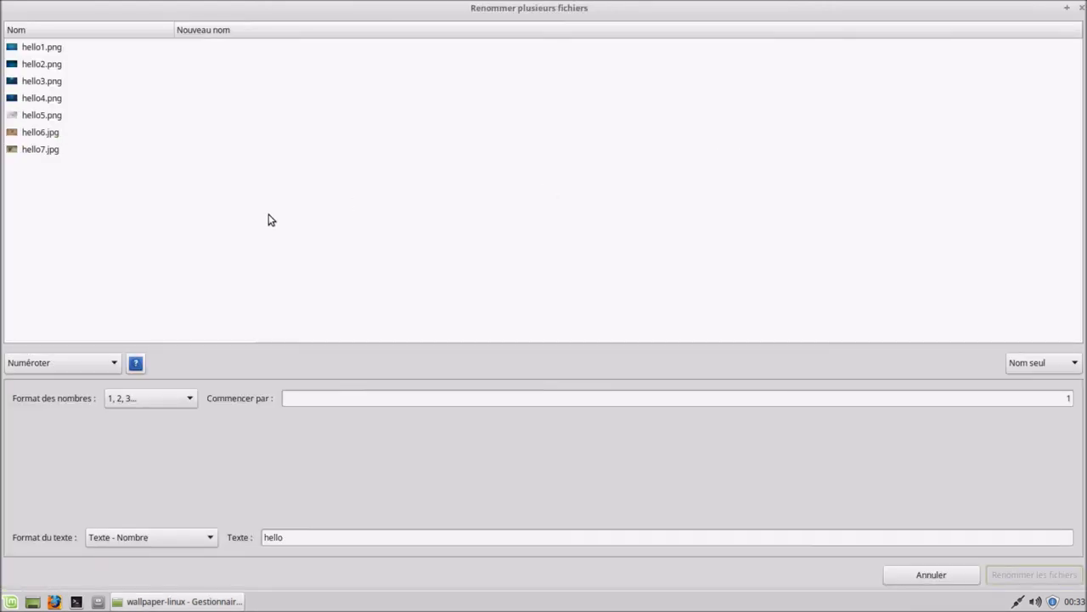
# Set the renaming mode to Insérer / Écraser, keeping it applied to Nom seul.
pyautogui.click(94, 366)
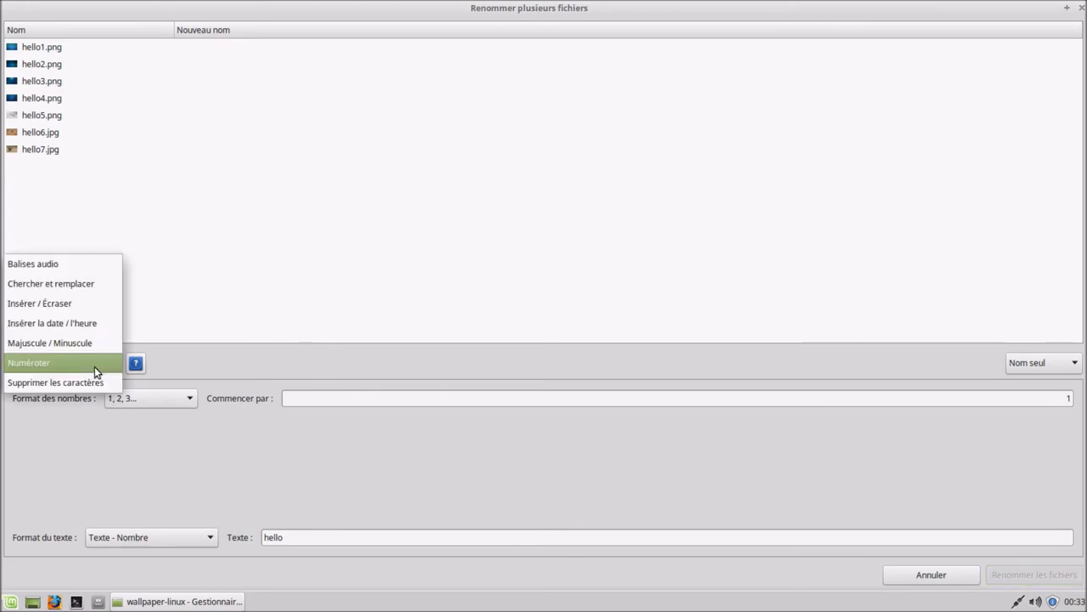
pyautogui.click(68, 306)
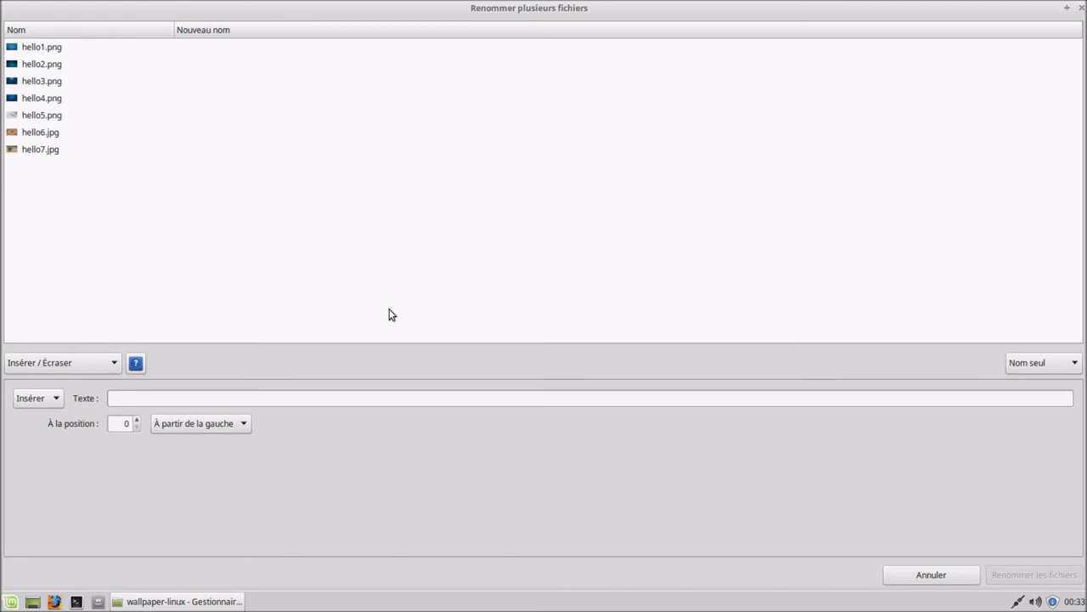
pyautogui.click(1041, 365)
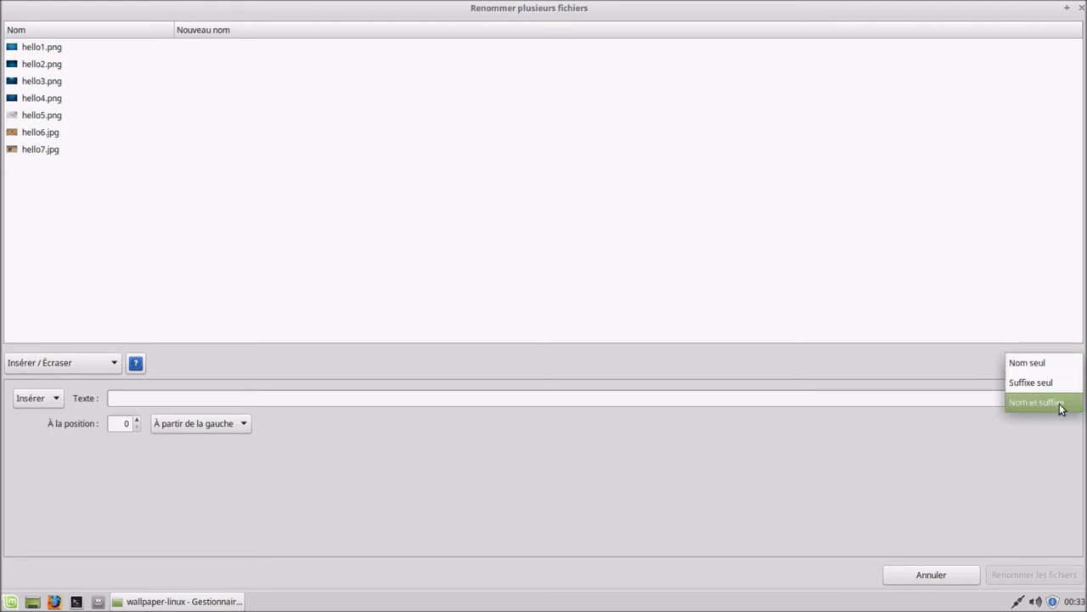
pyautogui.click(1015, 362)
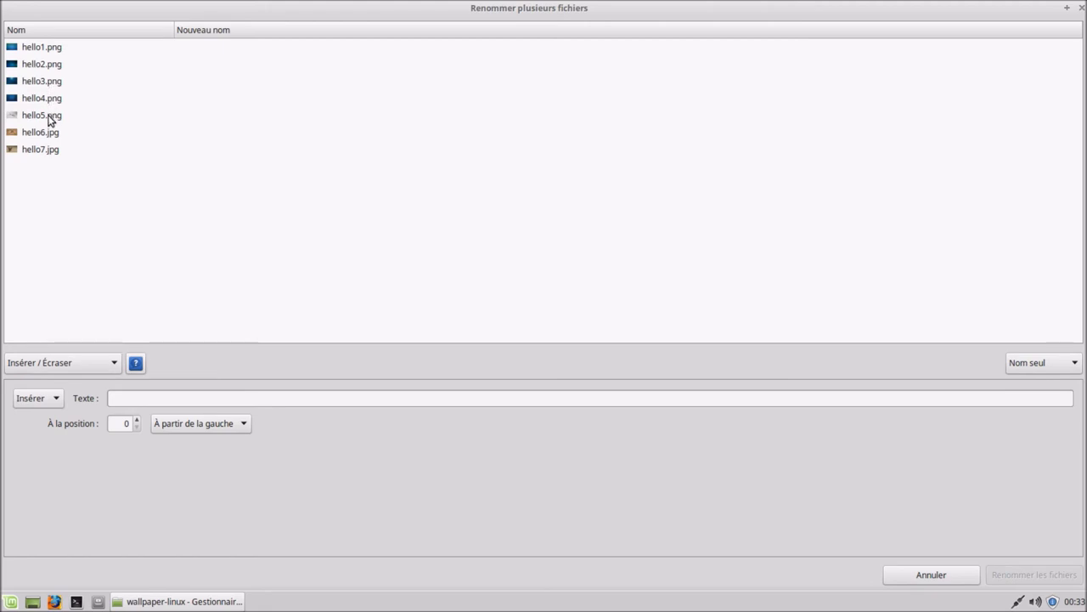
# Try applying the renaming to Suffixe seul and to Nom et suffixe, and restore Nom seul.
pyautogui.click(1014, 362)
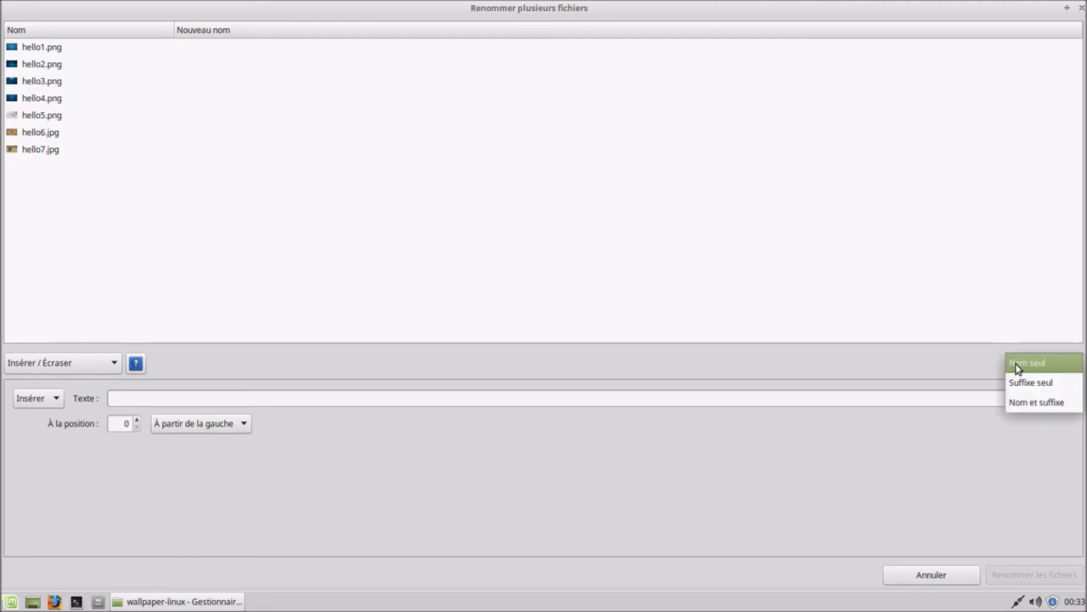
pyautogui.click(1023, 380)
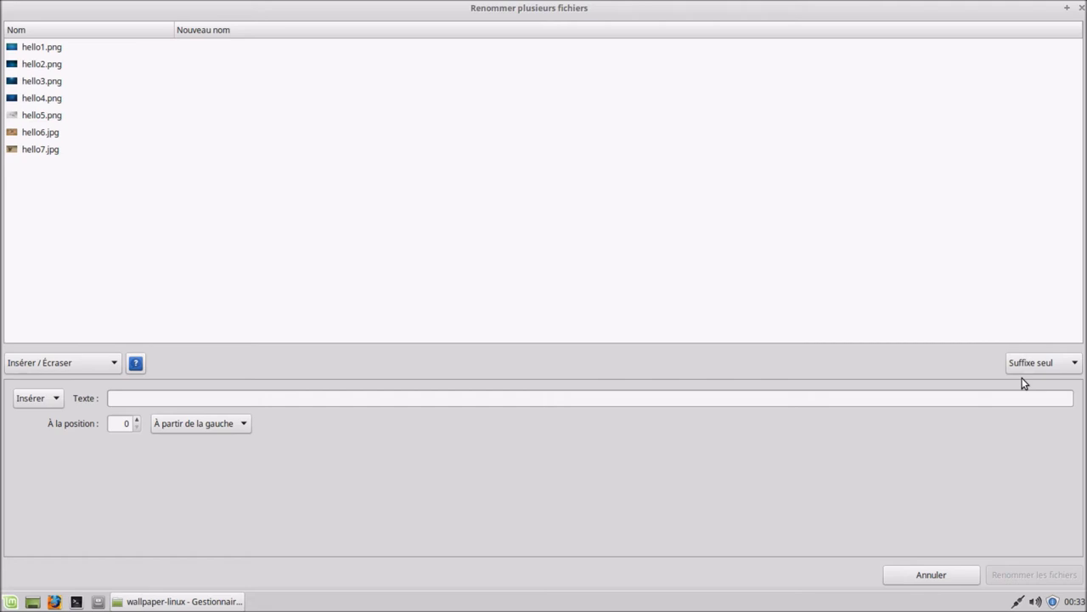
pyautogui.click(1028, 365)
pyautogui.click(1035, 383)
pyautogui.click(1028, 365)
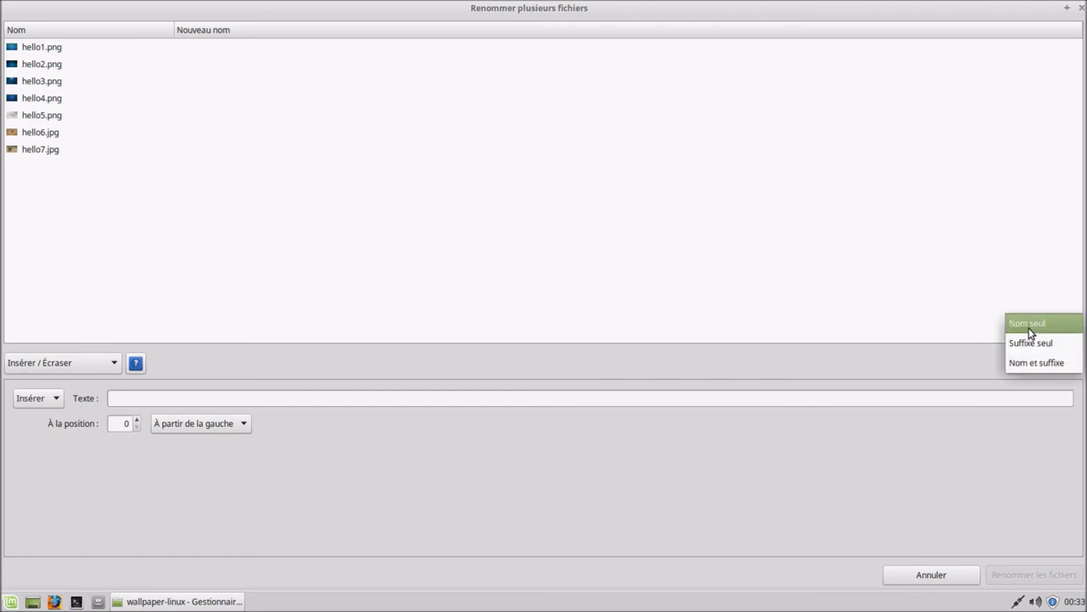
pyautogui.click(1030, 332)
# Insert the text 'dfdfdfdf' at position 3 from the start of the seven file names.
pyautogui.click(860, 397)
pyautogui.write('dfdfdfdf')
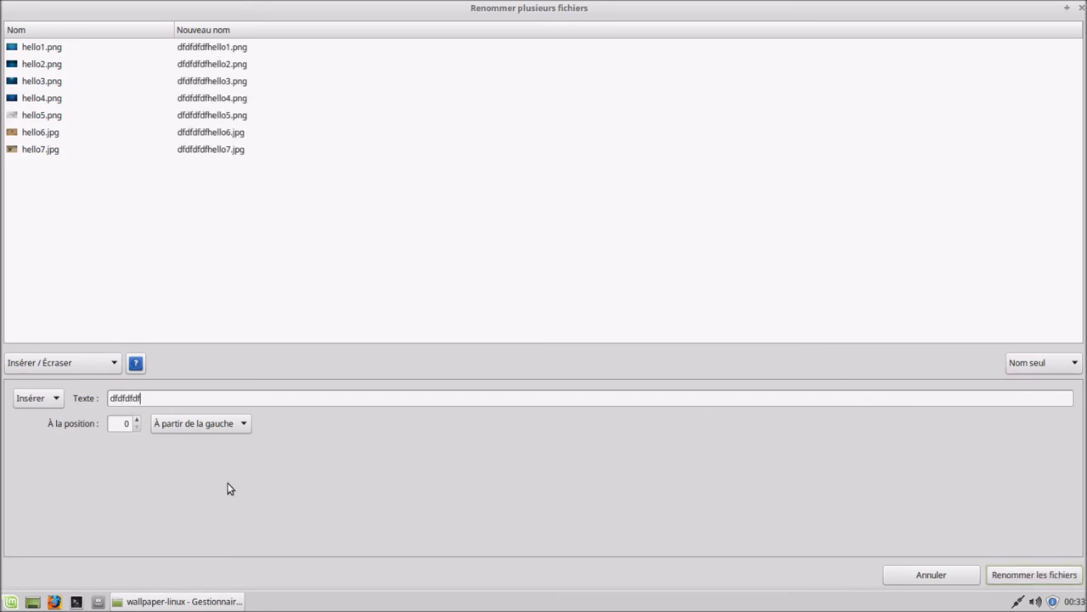
pyautogui.click(138, 420)
pyautogui.click(137, 419)
pyautogui.click(138, 420)
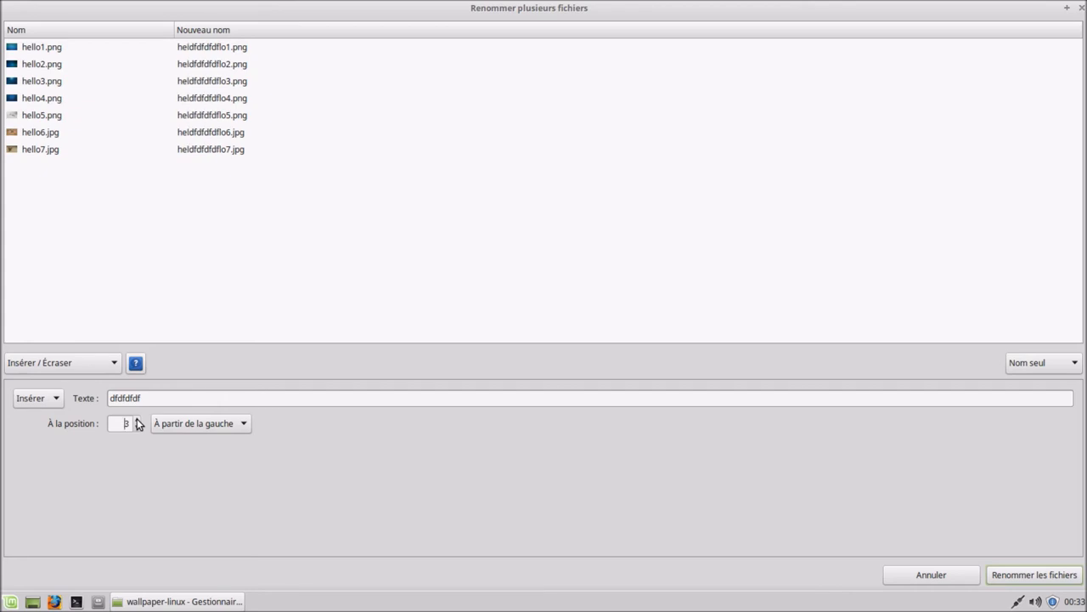
# Count the insertion position from the right, and try applying the renaming to Suffixe seul and to Nom et suffixe.
pyautogui.click(186, 429)
pyautogui.click(186, 438)
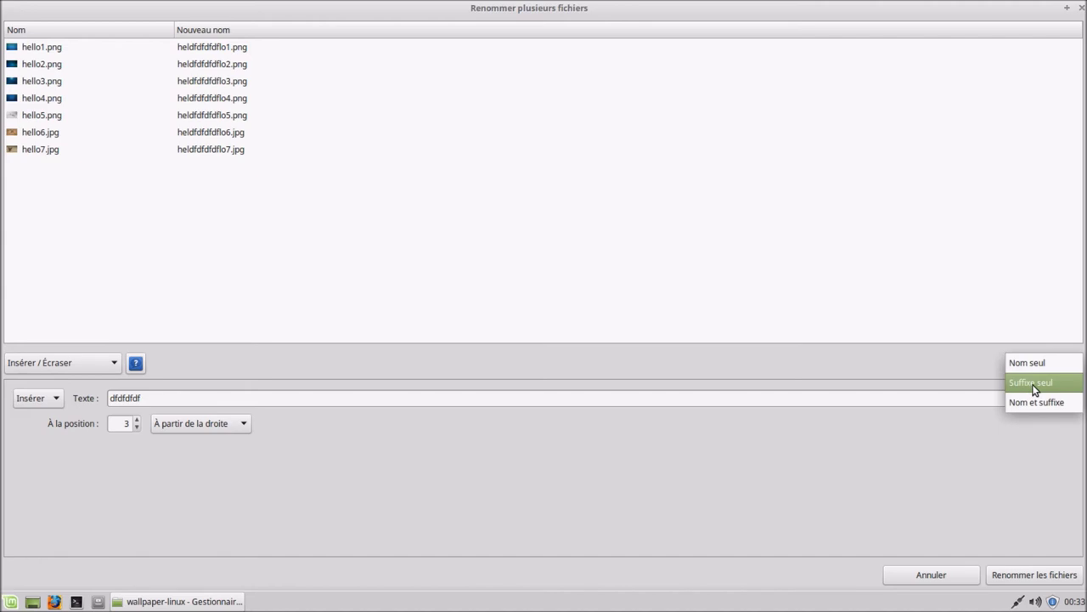
pyautogui.click(1035, 384)
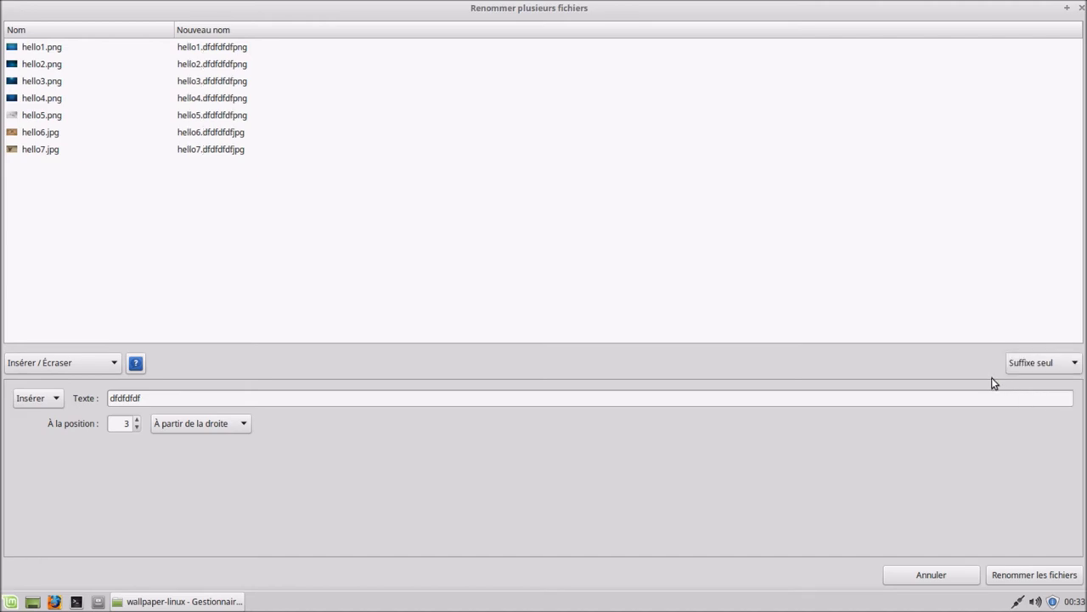
pyautogui.click(1026, 378)
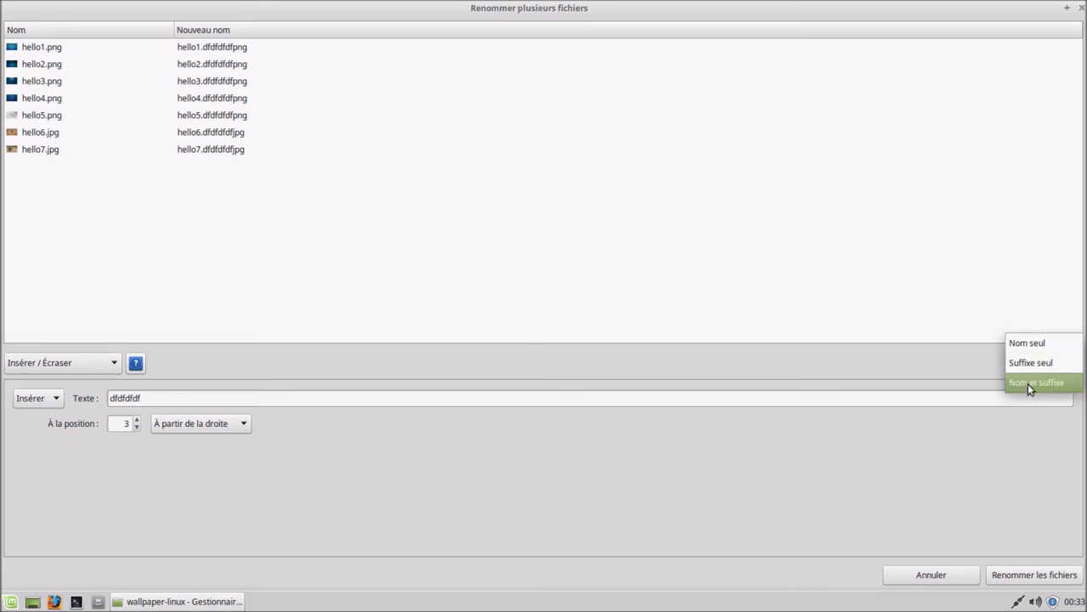
pyautogui.click(1028, 383)
# Extend the inserted text with more repetitions of 'df' and set its position to 8.
pyautogui.click(284, 396)
pyautogui.write('dfdfdfdf')
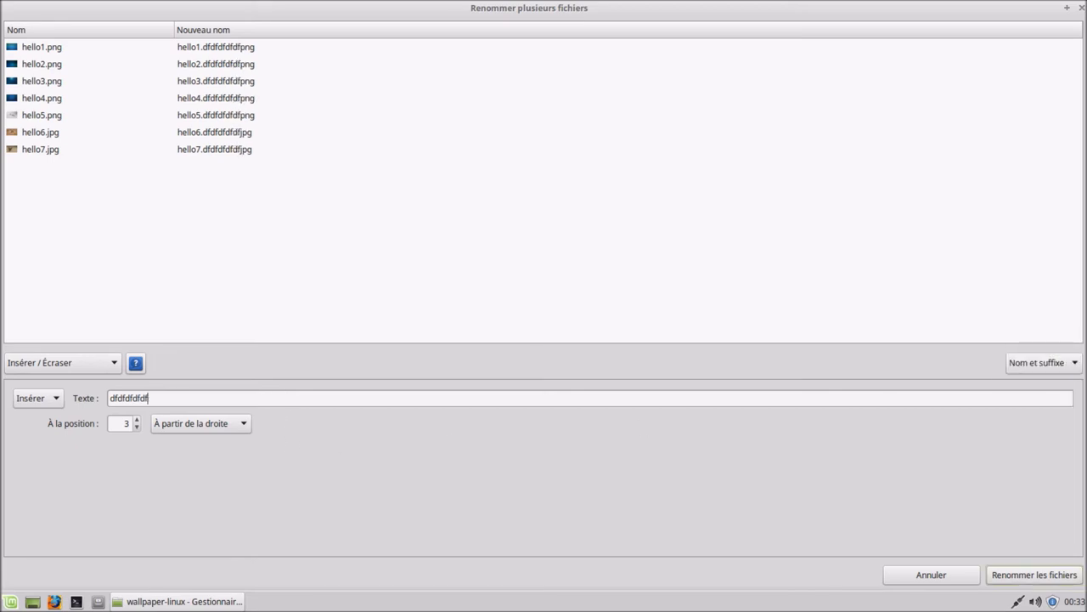
pyautogui.write('dfdfdf')
pyautogui.click(137, 420)
pyautogui.click(138, 420)
pyautogui.click(137, 420)
pyautogui.click(138, 419)
pyautogui.click(137, 419)
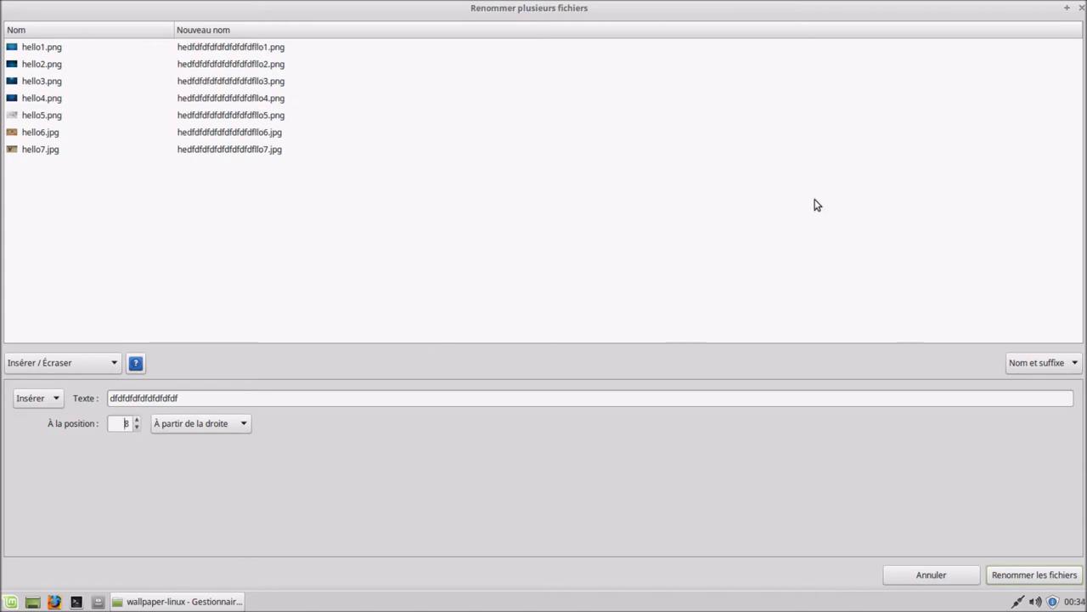
# Close the bulk renamer without renaming, close the wallpaper-linux folder window, and start KRename.
pyautogui.click(1082, 7)
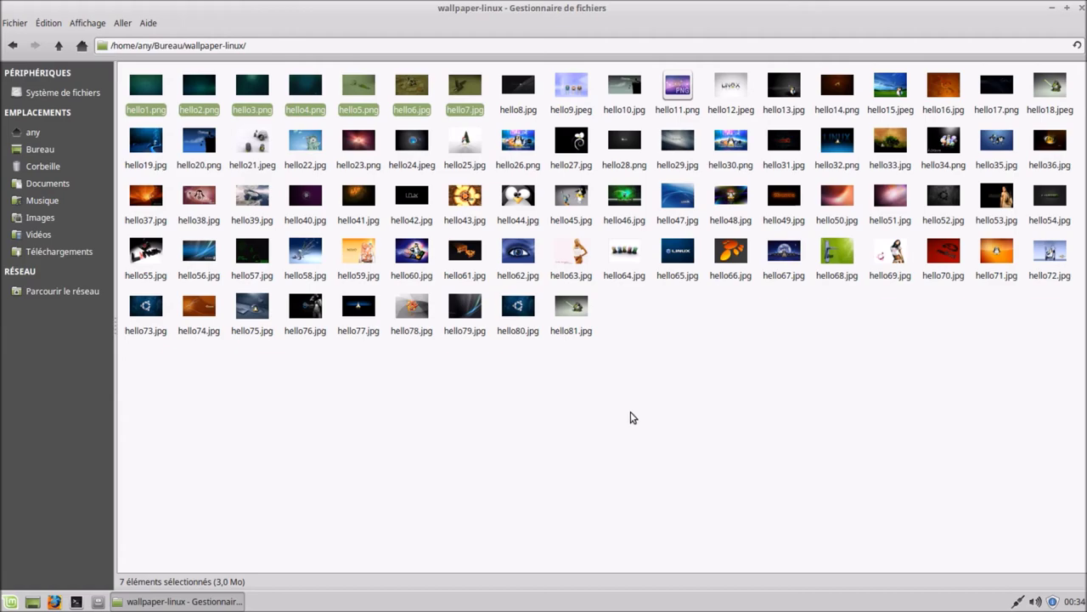
pyautogui.click(1082, 8)
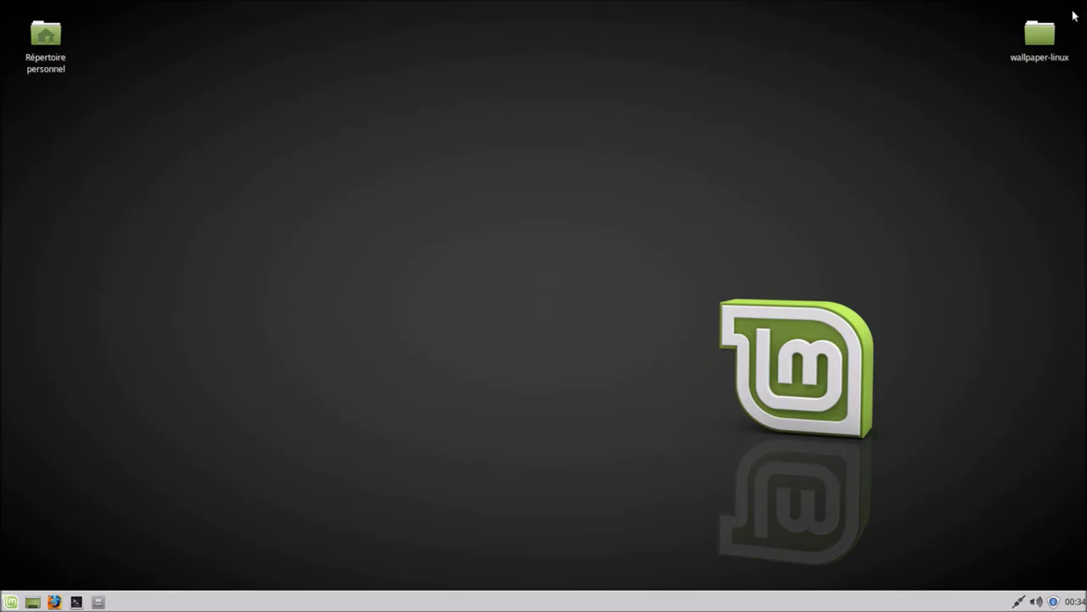
pyautogui.click(11, 603)
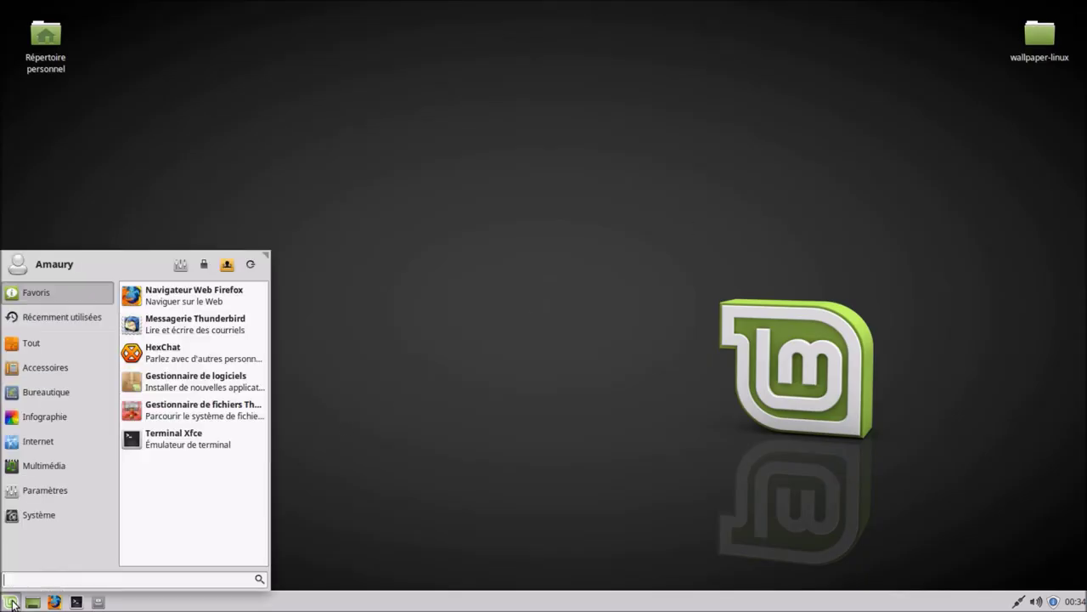
pyautogui.write('kre')
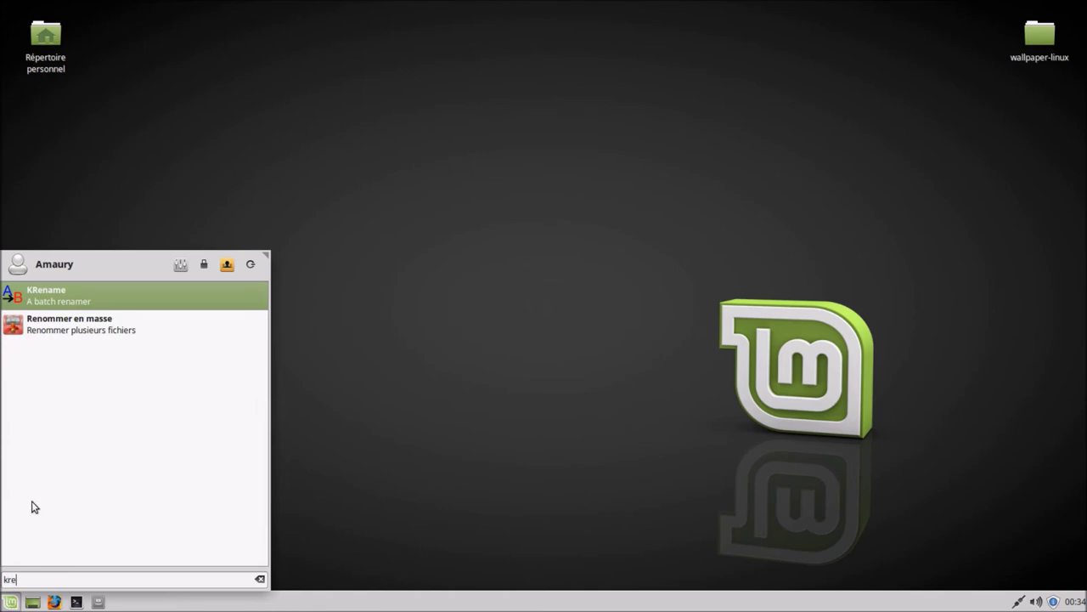
pyautogui.click(118, 297)
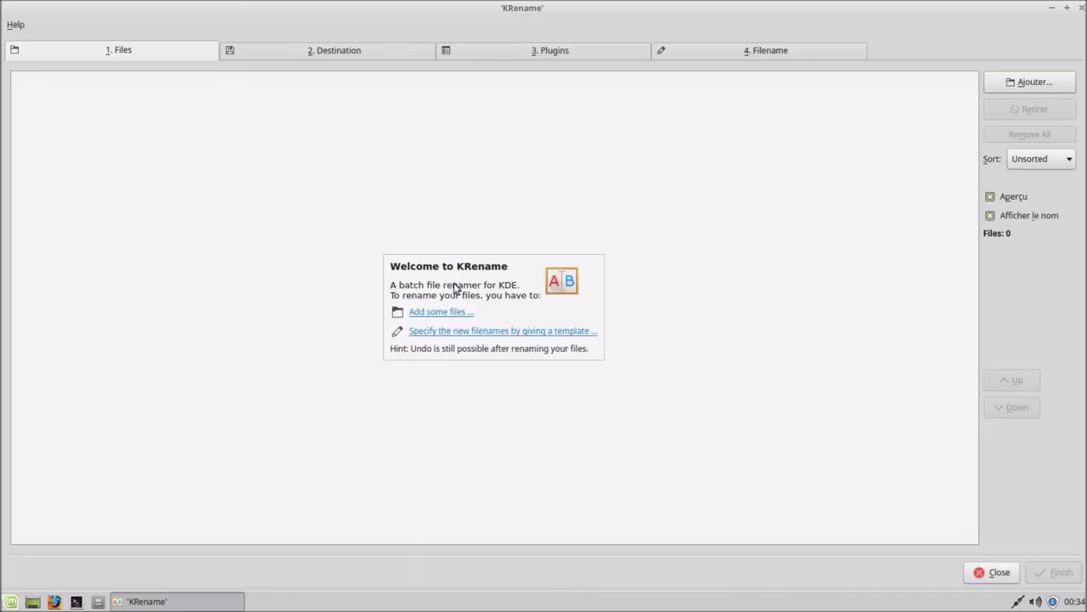
# Add all the wallpaper-linux files, from hello1.png through hello81.jpg, to the list of files to rename.
pyautogui.click(457, 312)
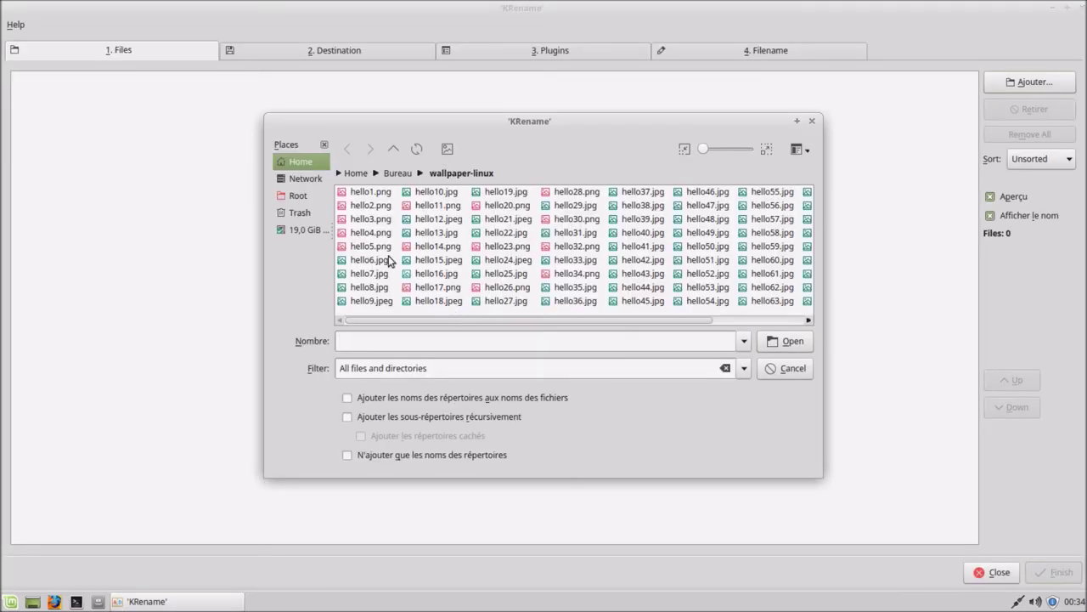
pyautogui.click(368, 194)
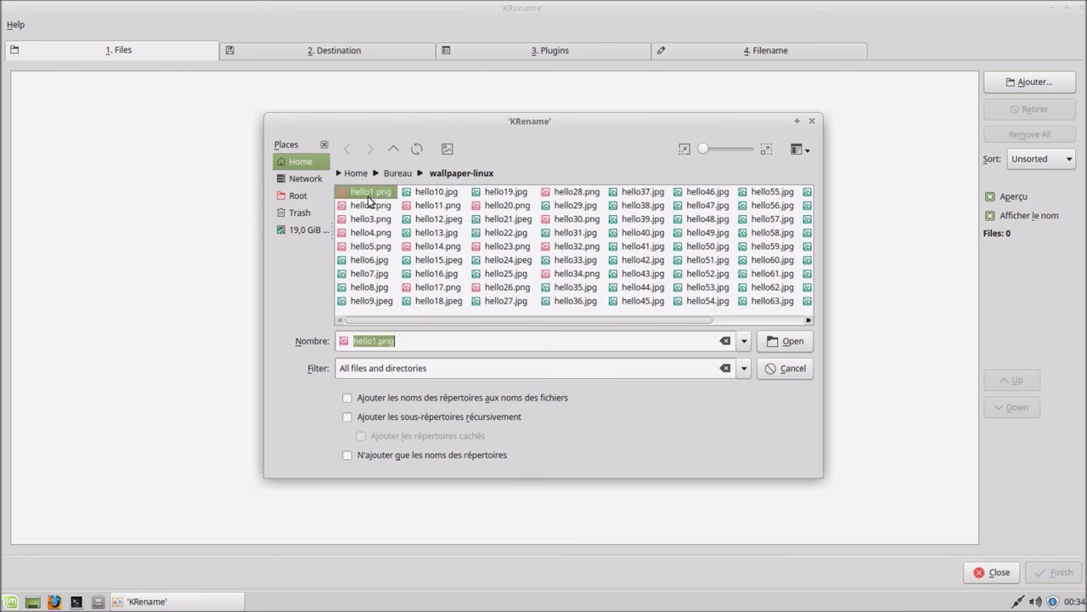
pyautogui.hotkey('shift', 'Down')
pyautogui.hotkey('shift', 'Down')
pyautogui.hotkey('shift', 'Down')
pyautogui.hotkey('shift', 'Down')
pyautogui.hotkey('shift', 'Down')
pyautogui.hotkey('shift', 'Down')
pyautogui.hotkey('shift', 'Down')
pyautogui.hotkey('shift', 'Down')
pyautogui.hotkey('shift', 'Down')
pyautogui.hotkey('shift', 'Down')
pyautogui.hotkey('shift', 'Down')
pyautogui.hotkey('shift', 'Down')
pyautogui.hotkey('shift', 'Down')
pyautogui.hotkey('shift', 'Down')
pyautogui.hotkey('shift', 'Down')
pyautogui.hotkey('shift', 'Down')
pyautogui.hotkey('shift', 'Down')
pyautogui.hotkey('shift', 'Down')
pyautogui.hotkey('shift', 'Down')
pyautogui.hotkey('shift', 'Down')
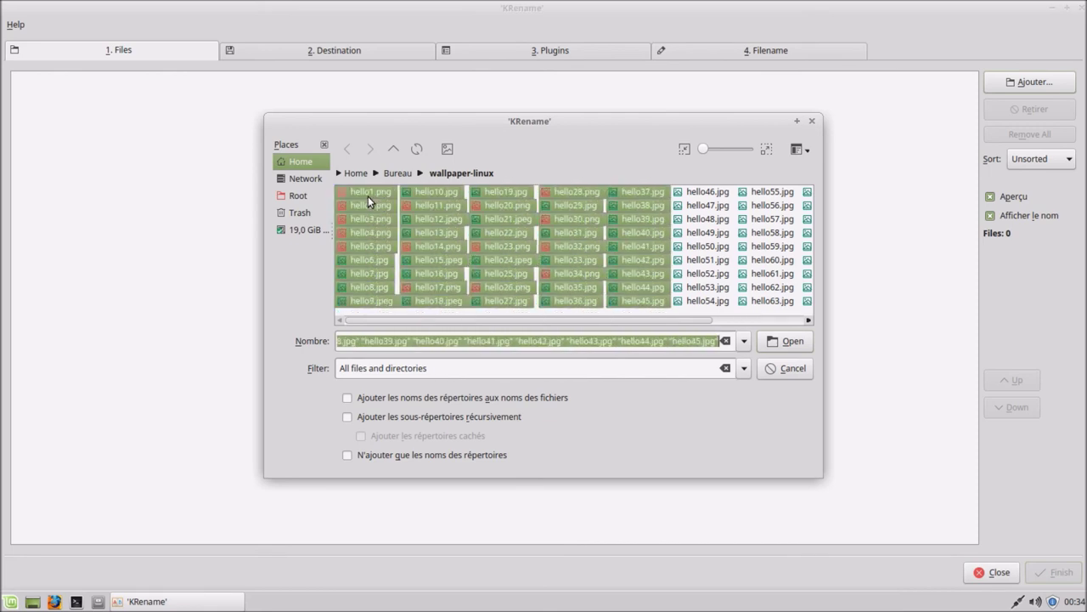
pyautogui.hotkey('shift', 'End')
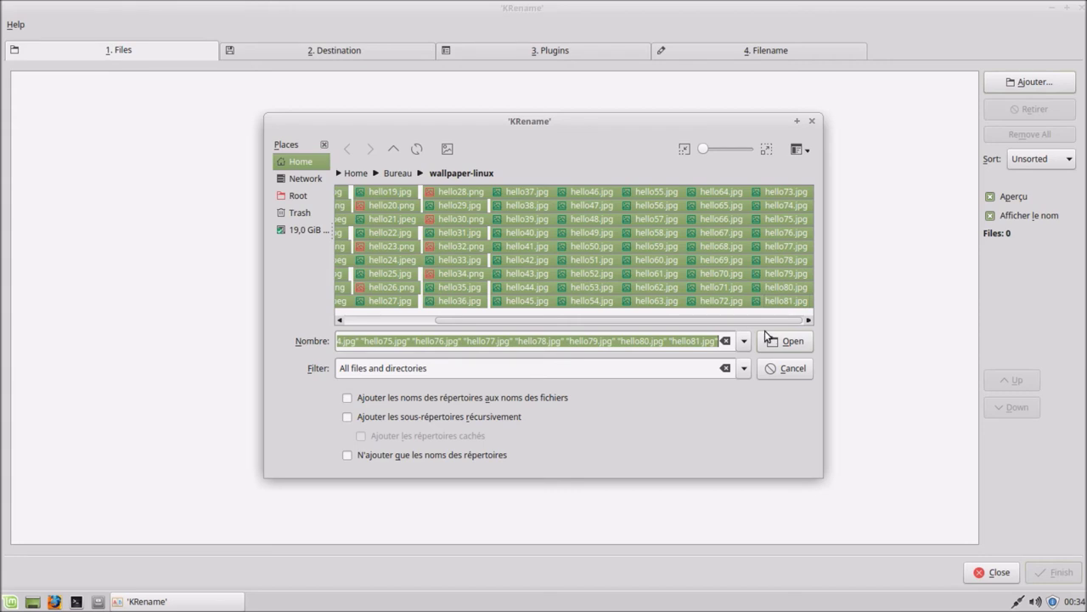
pyautogui.click(780, 341)
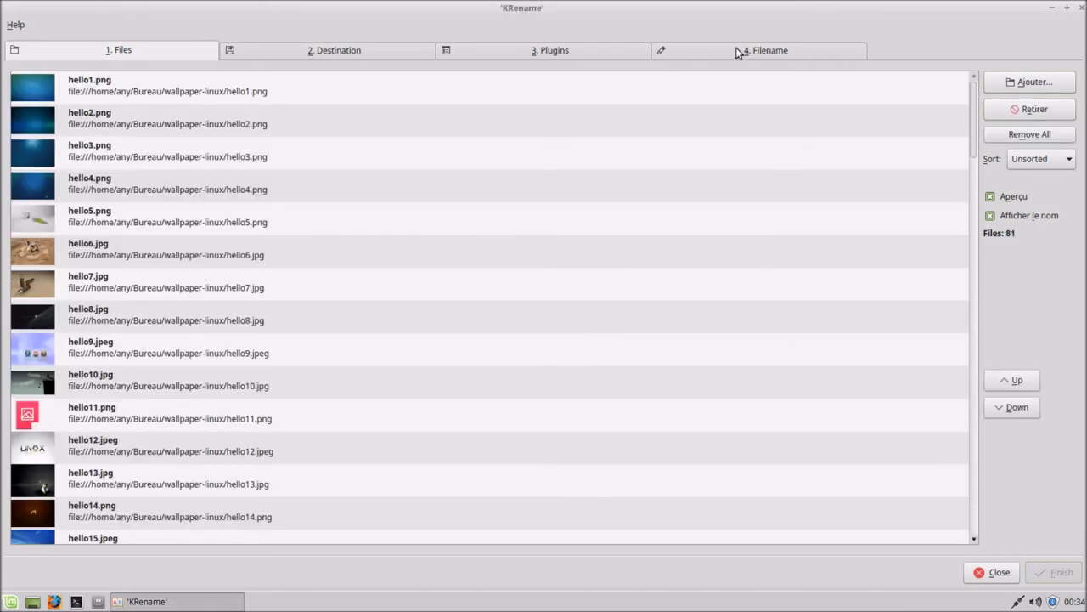
# In the simple filename settings, set the filename to Nom personnalisé, keeping an empty prefix type and the original extension.
pyautogui.click(737, 53)
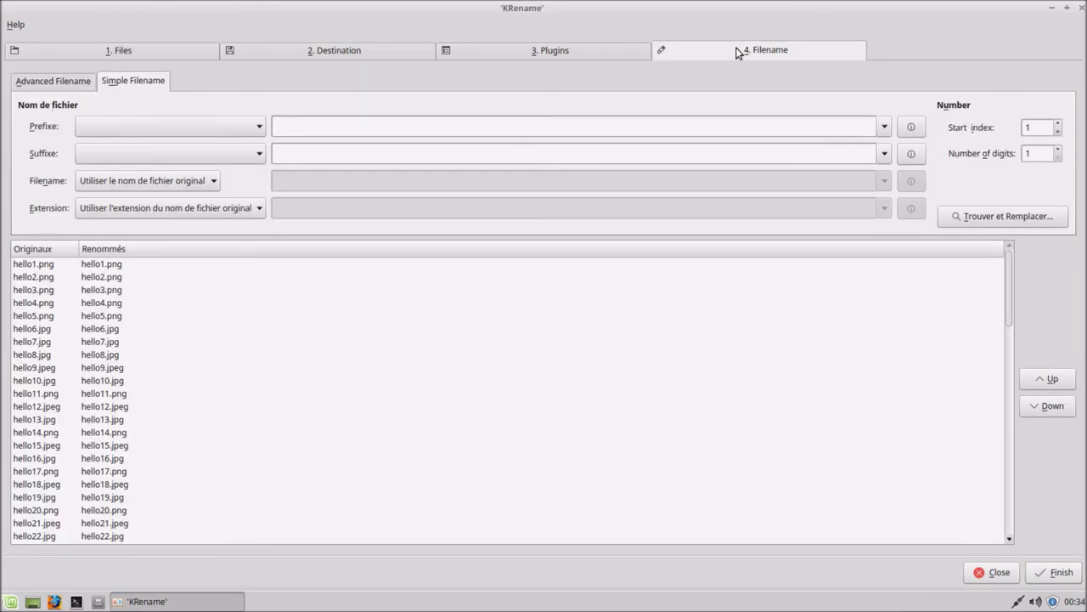
pyautogui.click(208, 134)
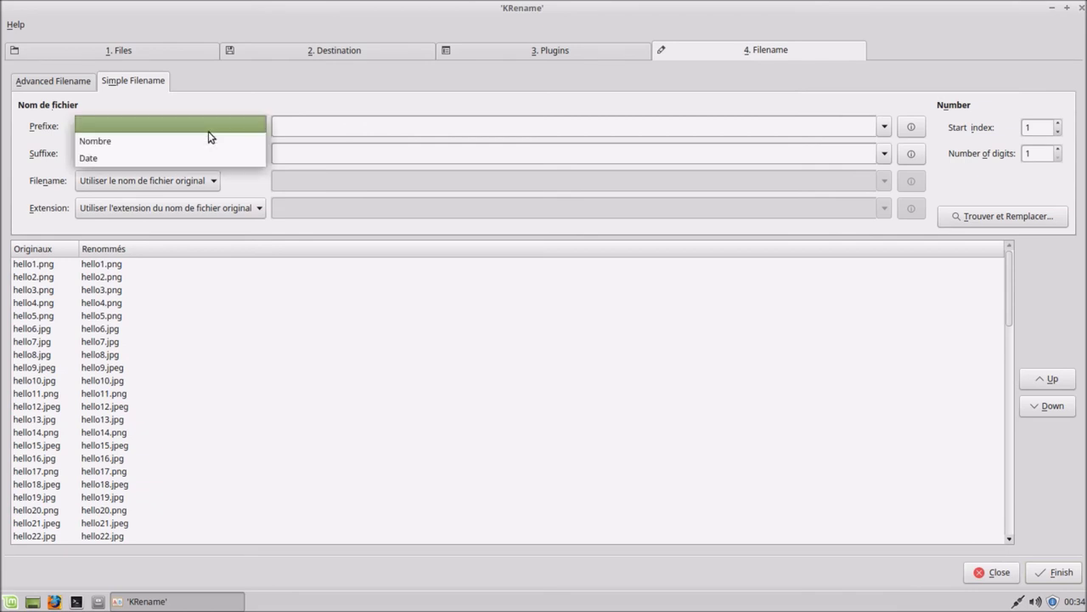
pyautogui.click(208, 132)
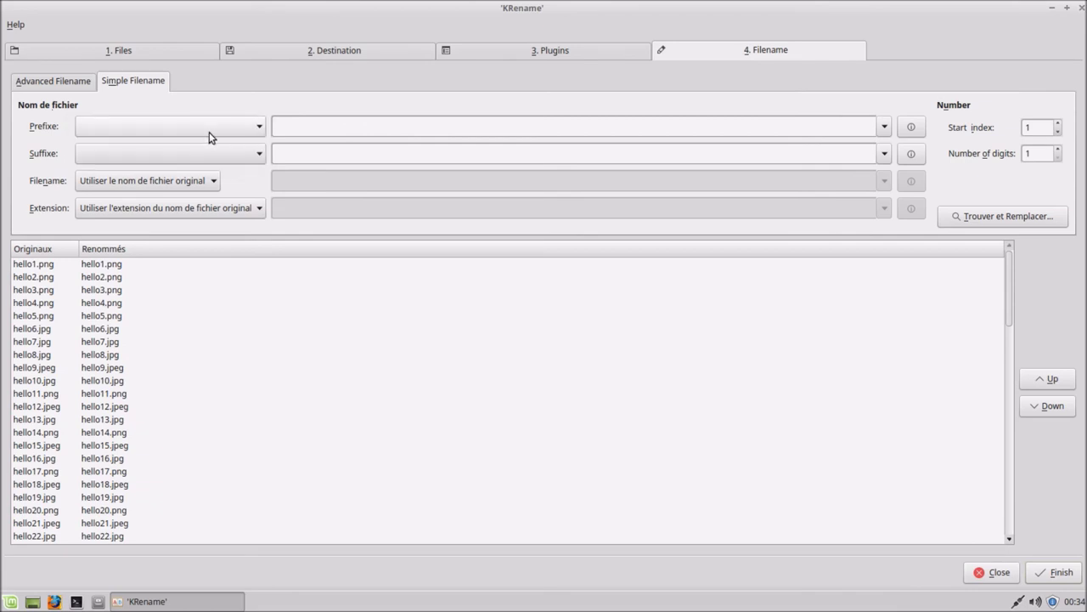
pyautogui.click(222, 207)
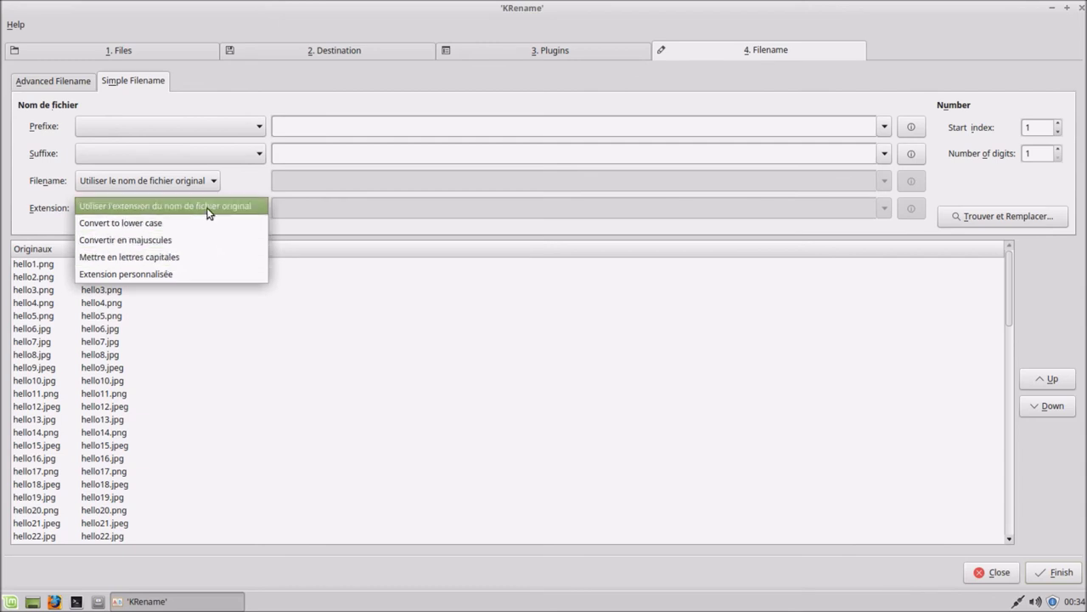
pyautogui.click(207, 212)
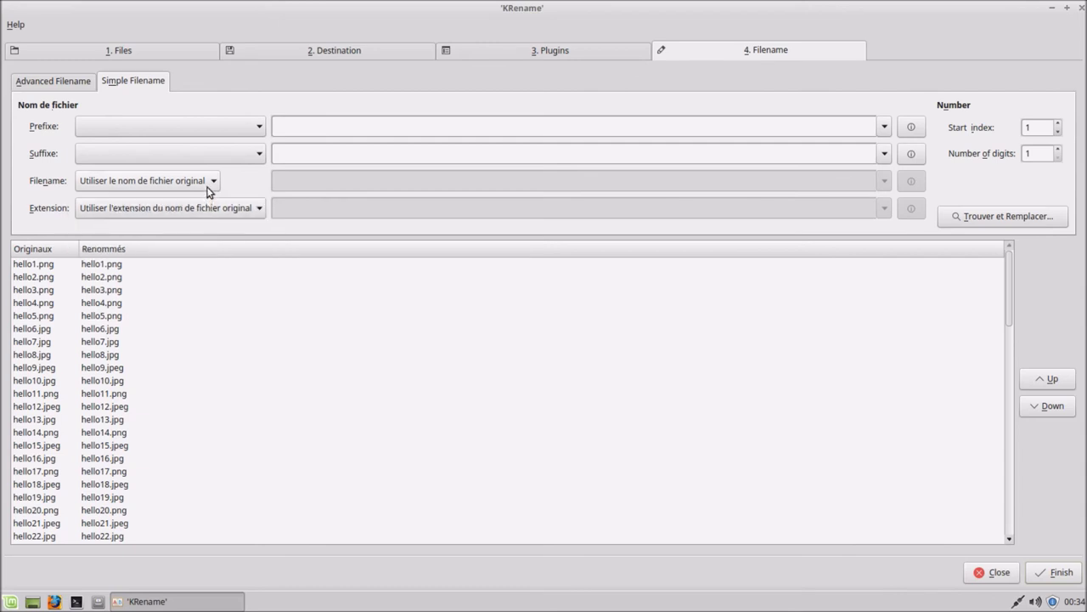
pyautogui.click(209, 185)
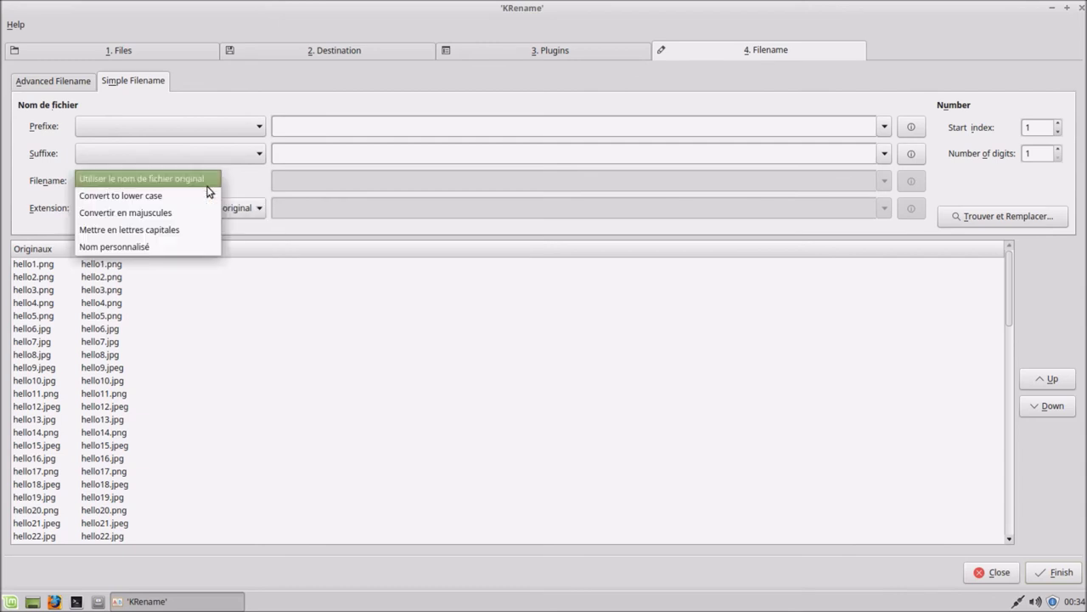
pyautogui.click(204, 245)
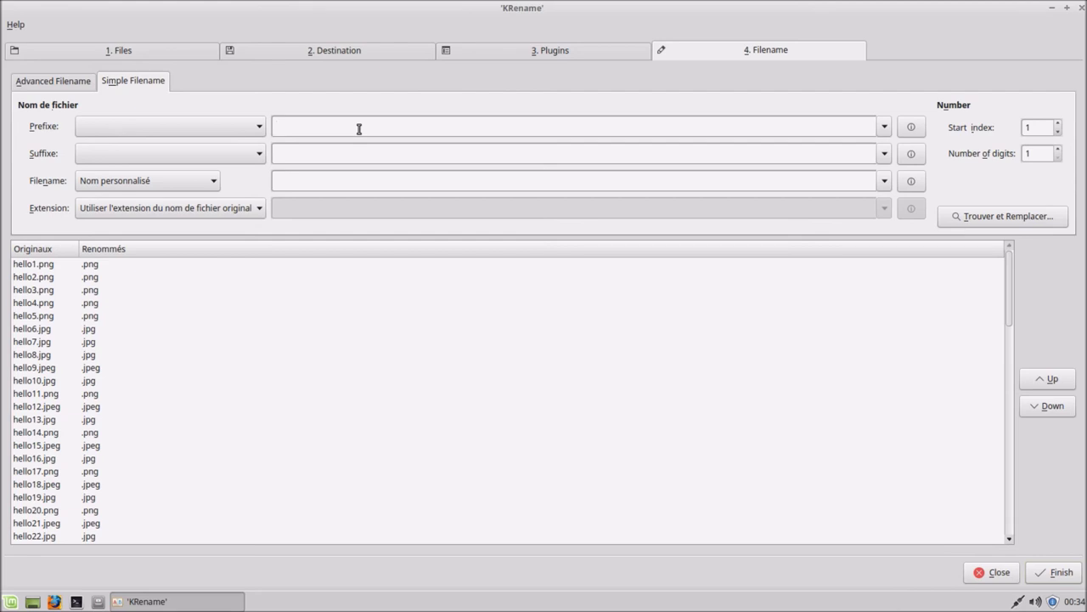
# Enter 'cool' as the prefix text and set the prefix type to Nombre.
pyautogui.write('cool')
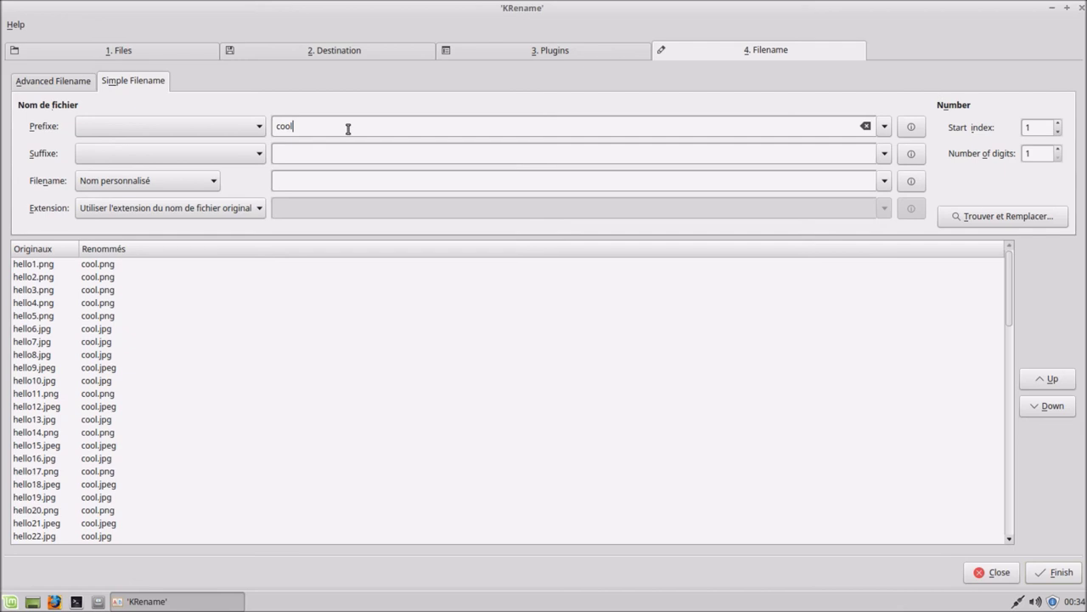
pyautogui.click(210, 134)
pyautogui.click(210, 140)
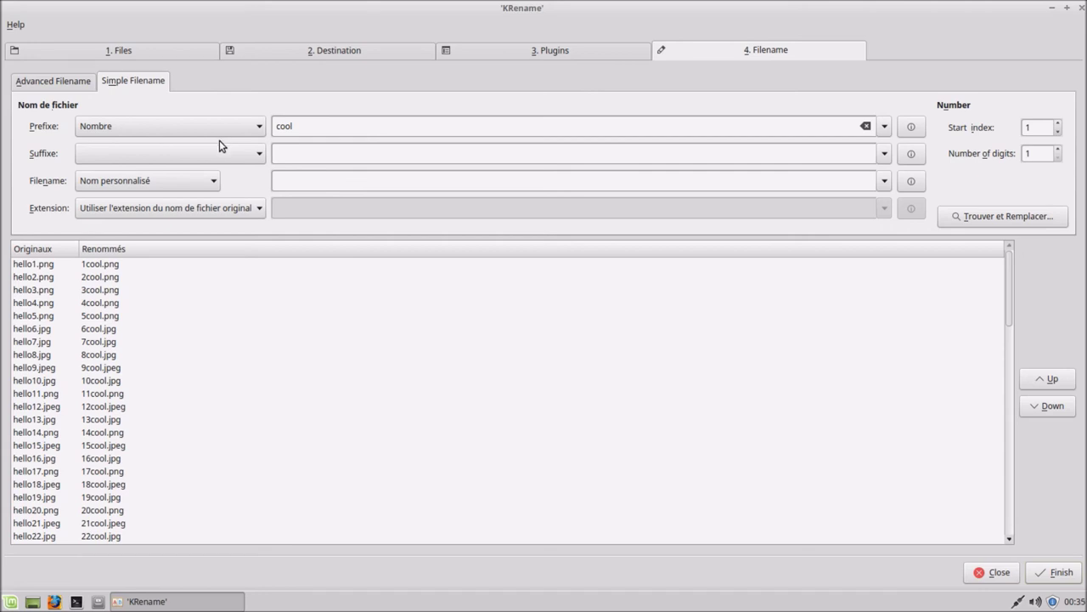
# Set the numbering's start index to 9.
pyautogui.click(1060, 124)
pyautogui.click(1060, 124)
pyautogui.click(1059, 124)
pyautogui.click(1060, 124)
pyautogui.click(1059, 125)
pyautogui.click(1059, 124)
pyautogui.click(1059, 125)
pyautogui.click(1059, 124)
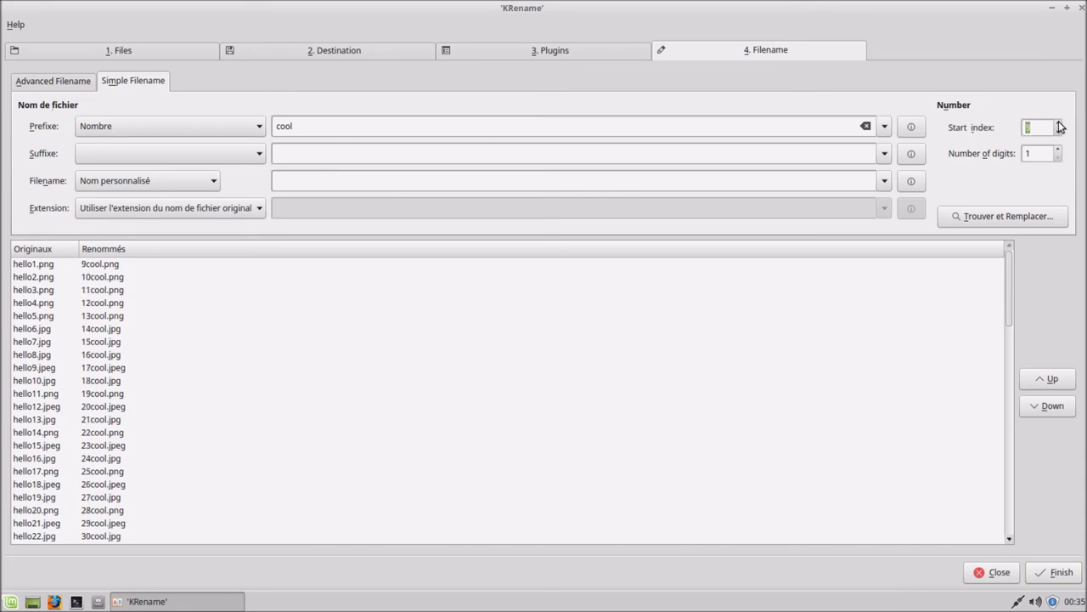
# Set the numbering's number of digits to 7.
pyautogui.click(1059, 149)
pyautogui.click(1059, 150)
pyautogui.click(1059, 150)
pyautogui.click(1059, 150)
pyautogui.click(1059, 149)
pyautogui.click(1058, 150)
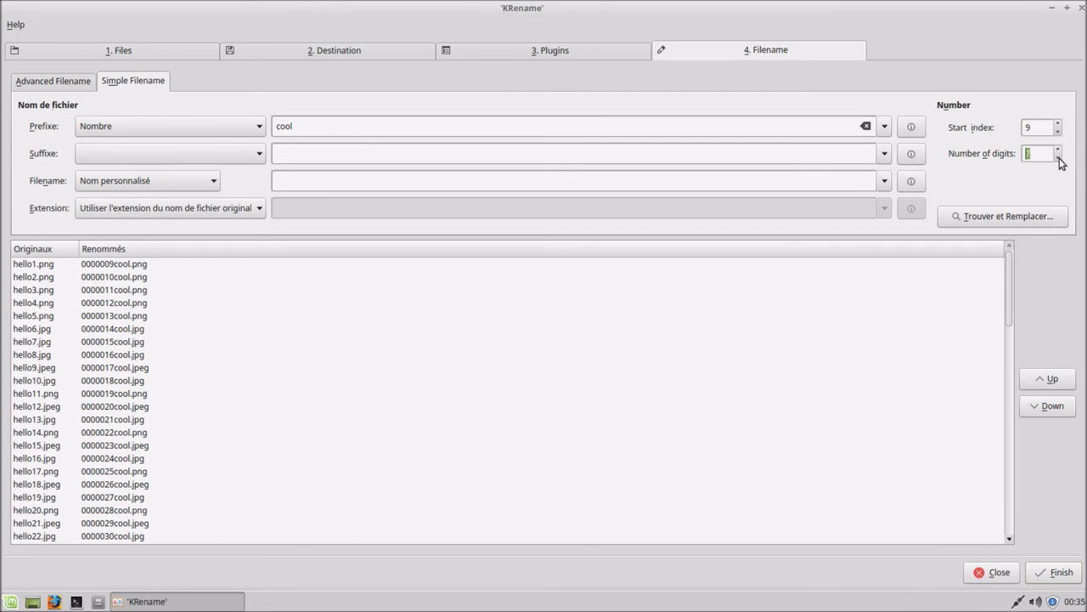
# Set both the number of digits and the start index back to 1.
pyautogui.click(1058, 157)
pyautogui.click(1059, 157)
pyautogui.click(1059, 157)
pyautogui.click(1059, 158)
pyautogui.click(1059, 157)
pyautogui.click(1058, 157)
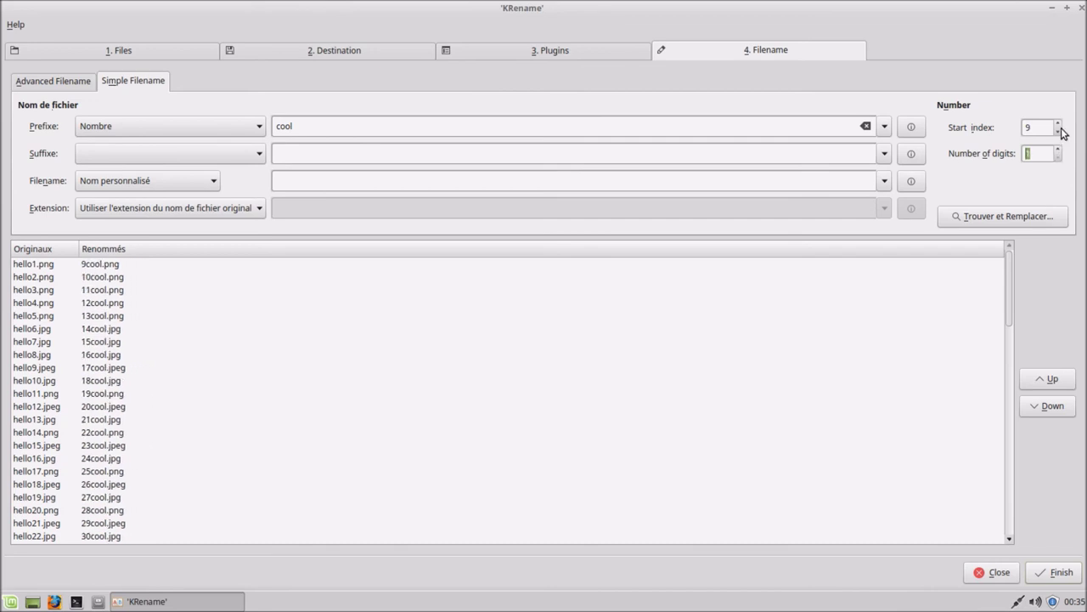
pyautogui.click(1058, 132)
pyautogui.click(1059, 132)
pyautogui.click(1058, 132)
pyautogui.click(1059, 132)
pyautogui.click(1058, 131)
pyautogui.click(1059, 132)
pyautogui.click(1059, 132)
pyautogui.click(1058, 132)
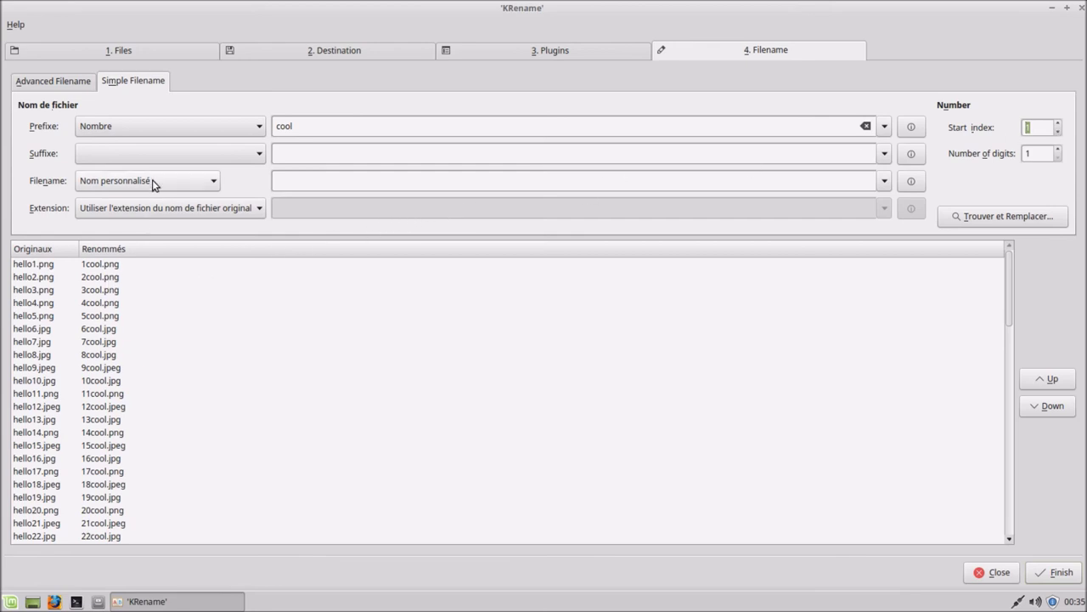
# Try a Date prefix with a Nombre suffix, and clear the prefix type while keeping the numbered suffix.
pyautogui.click(160, 128)
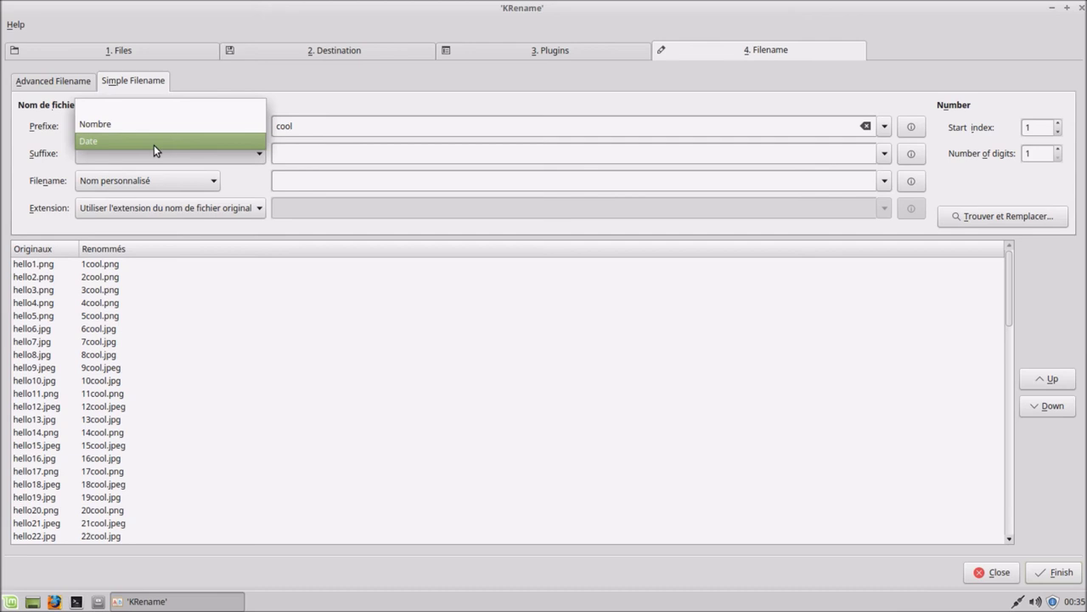
pyautogui.click(153, 145)
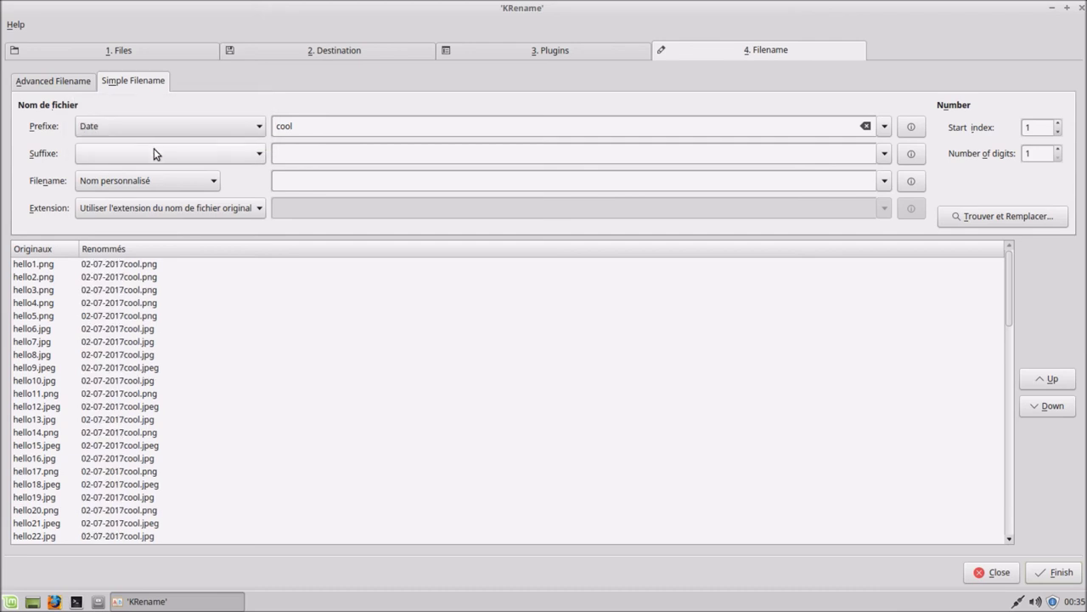
pyautogui.click(154, 153)
pyautogui.click(156, 168)
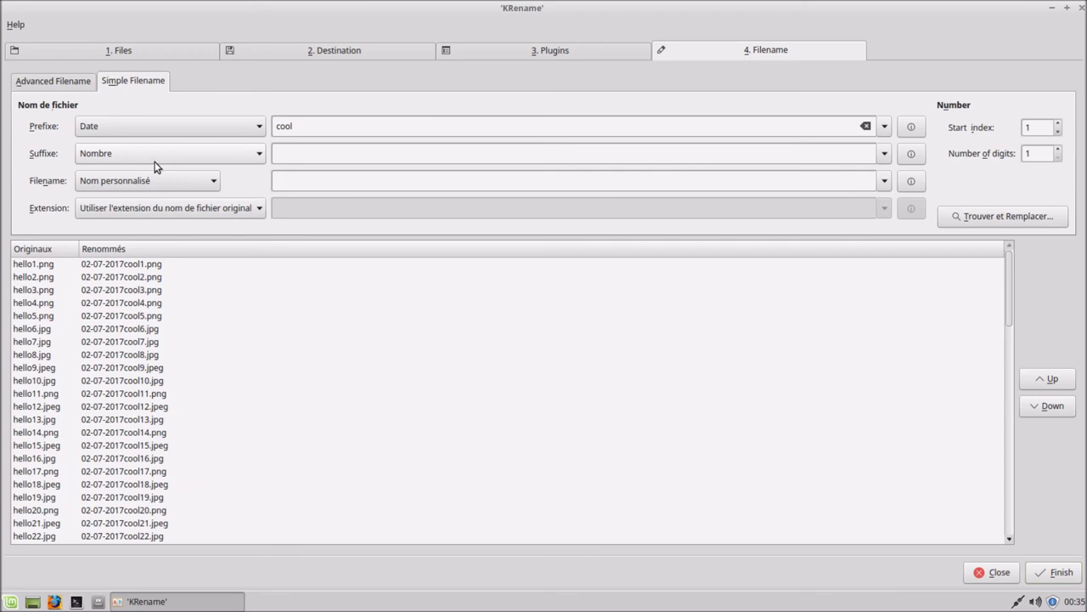
pyautogui.click(151, 130)
pyautogui.click(154, 93)
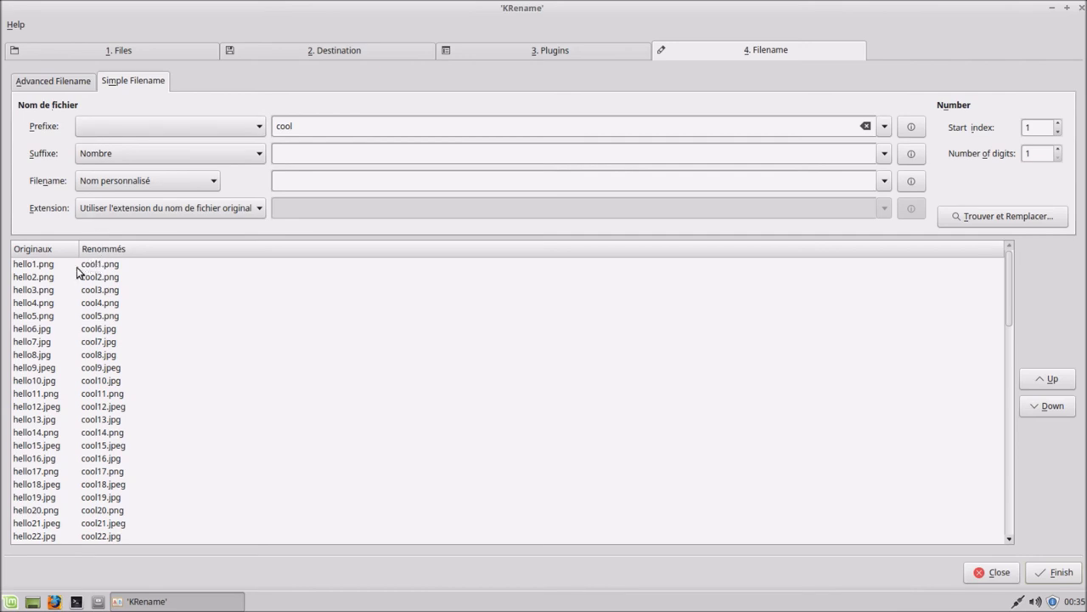
# Set the prefix type to Nombre and the suffix type to Date.
pyautogui.click(115, 131)
pyautogui.click(116, 141)
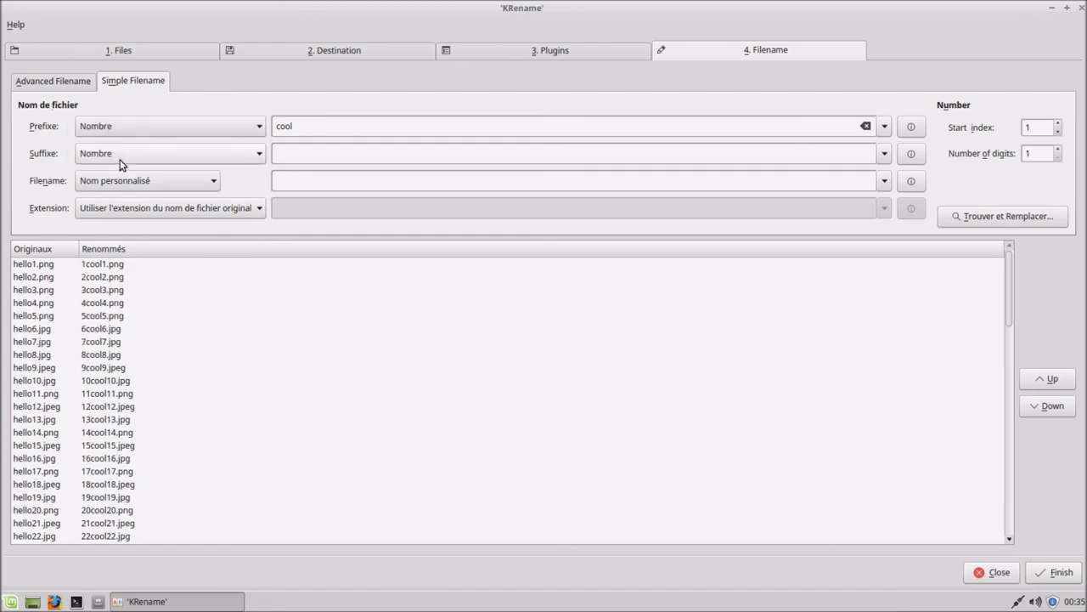
pyautogui.click(125, 157)
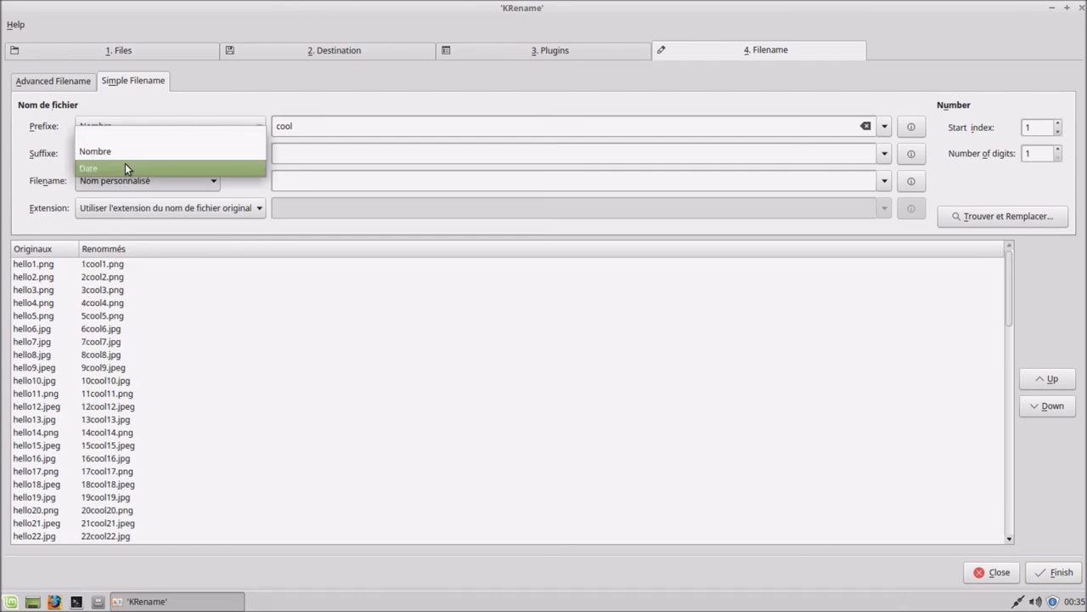
pyautogui.click(124, 167)
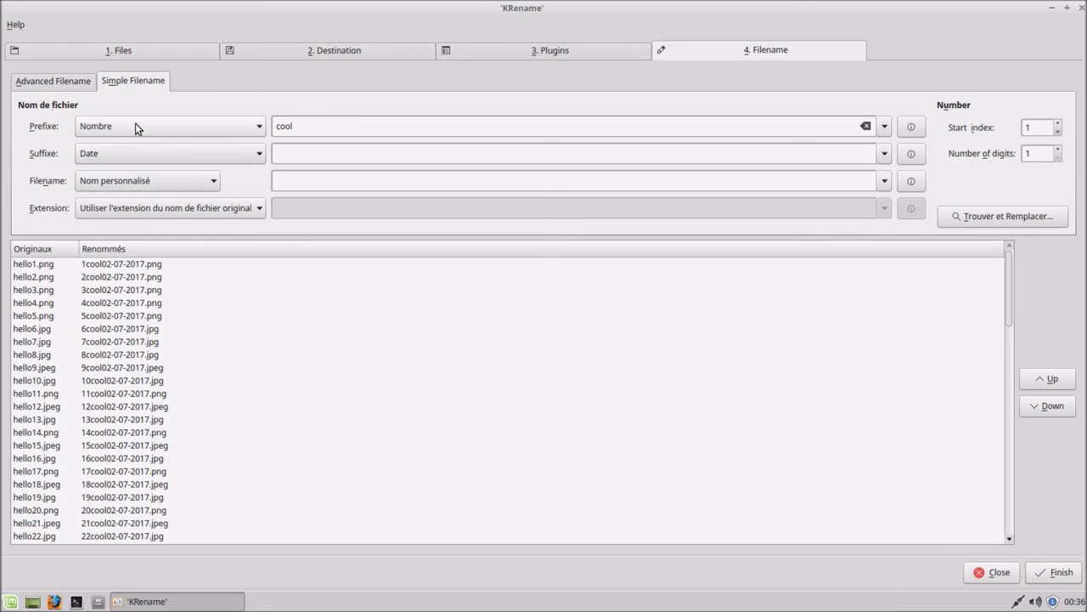
# Clear both the prefix type and the suffix type so neither a number nor a date is added.
pyautogui.click(136, 124)
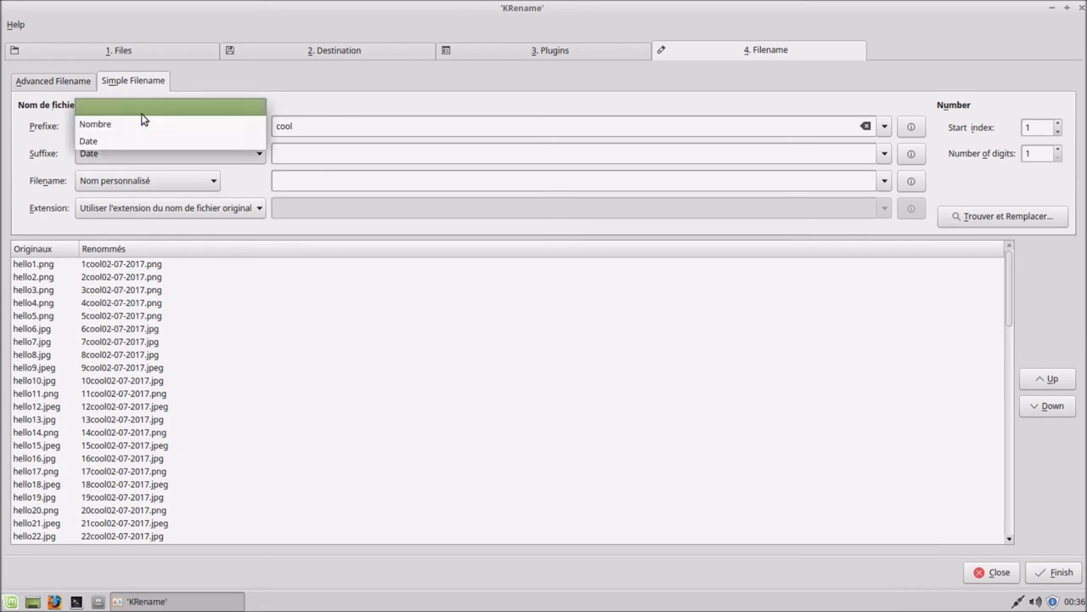
pyautogui.click(141, 115)
pyautogui.click(145, 153)
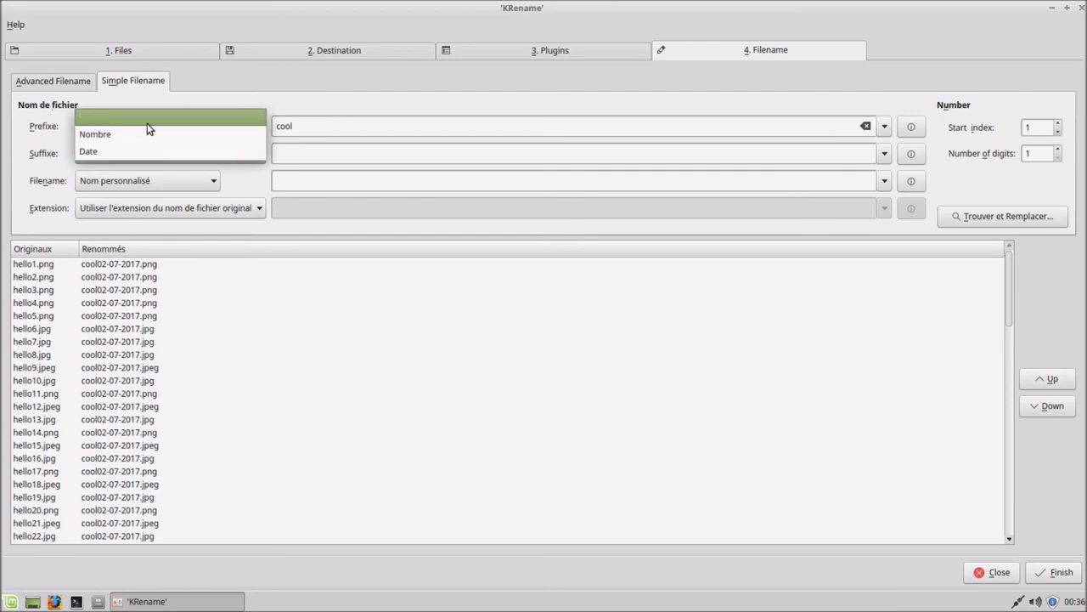
pyautogui.click(147, 123)
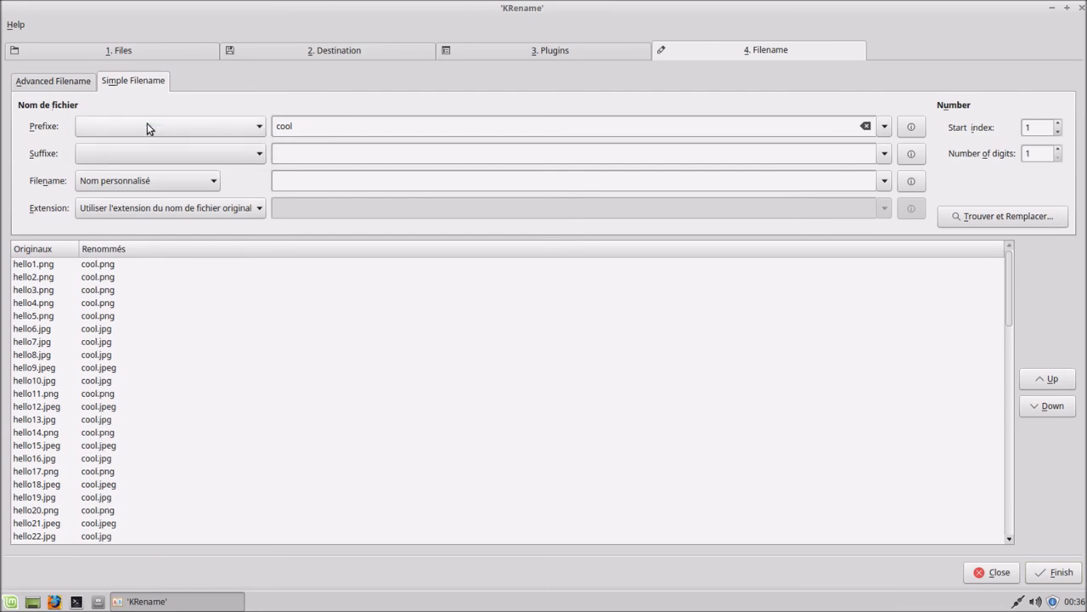
# Set the filename option to Mettre en lettres capitales and delete the prefix text cool.
pyautogui.click(155, 189)
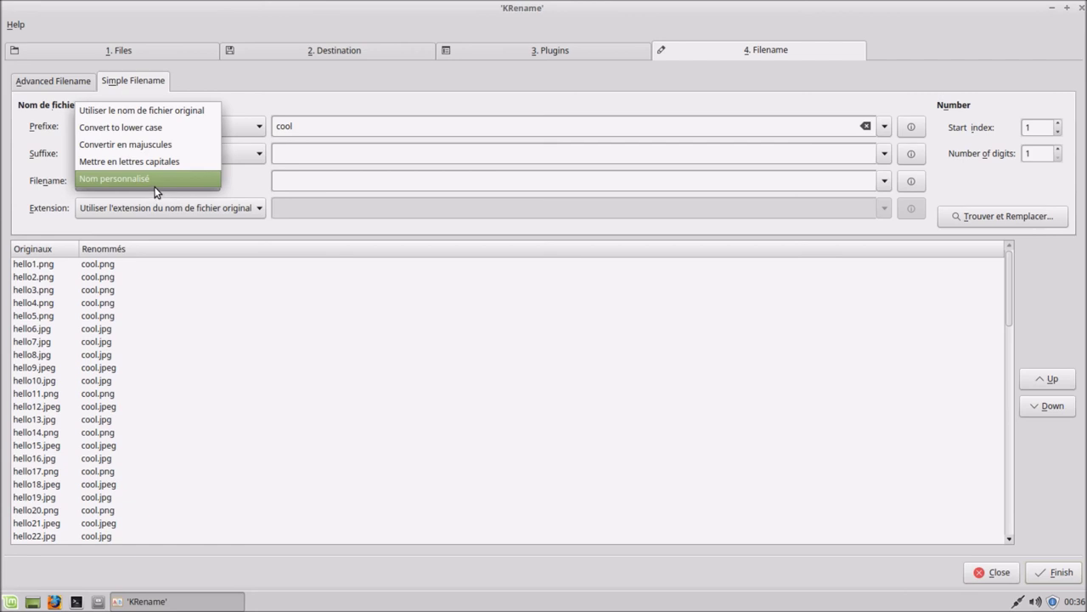
pyautogui.click(155, 167)
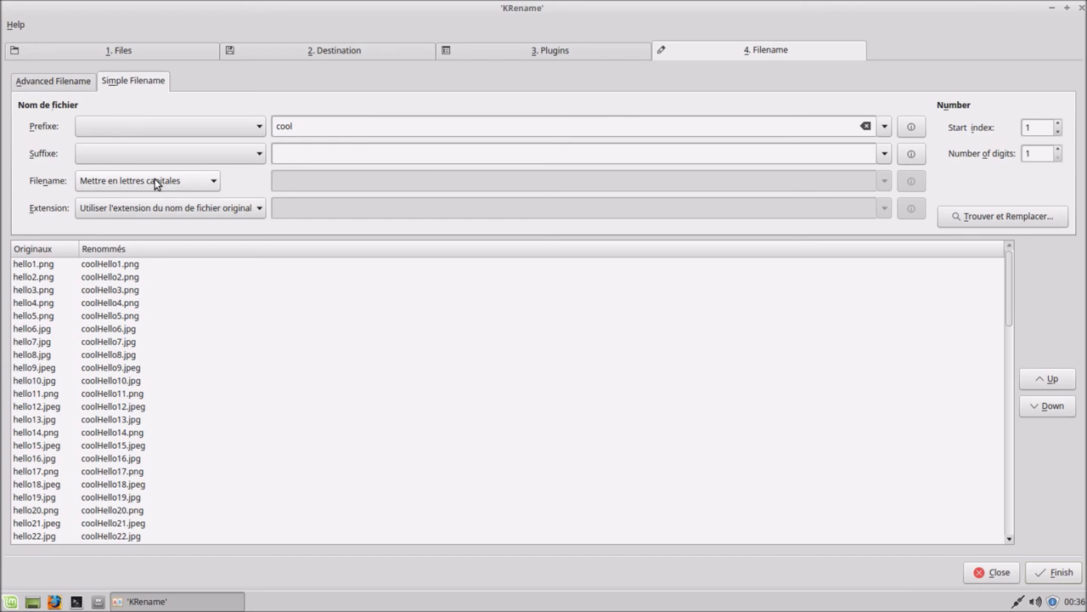
pyautogui.moveTo(320, 127); pyautogui.dragTo(271, 127)
pyautogui.press('BackSpace')
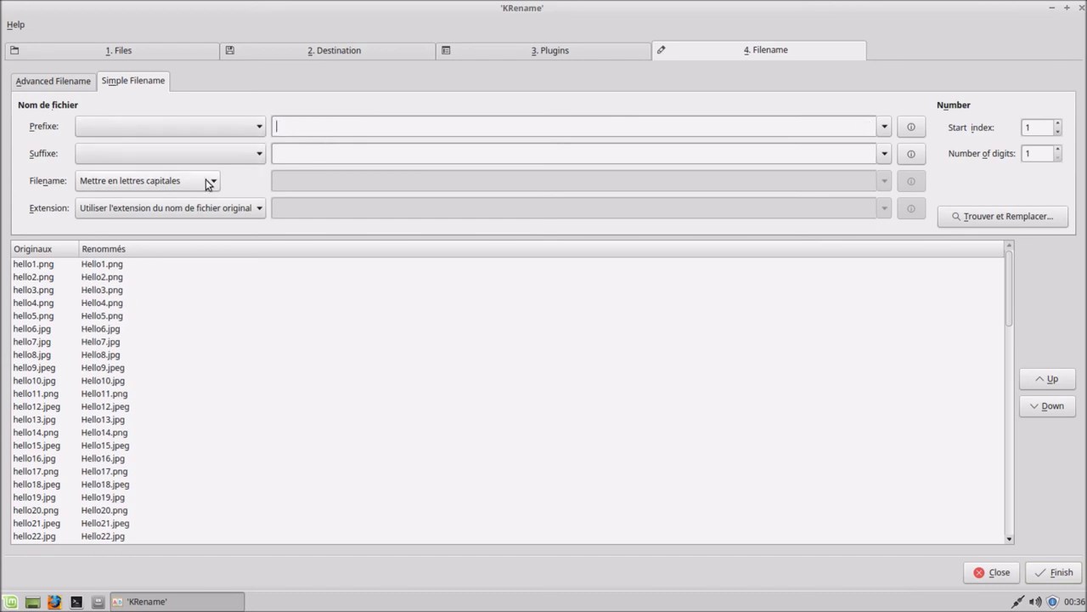
# Try the filename options Convertir en majuscules and Convert to lower case, and return to Mettre en lettres capitales.
pyautogui.click(205, 183)
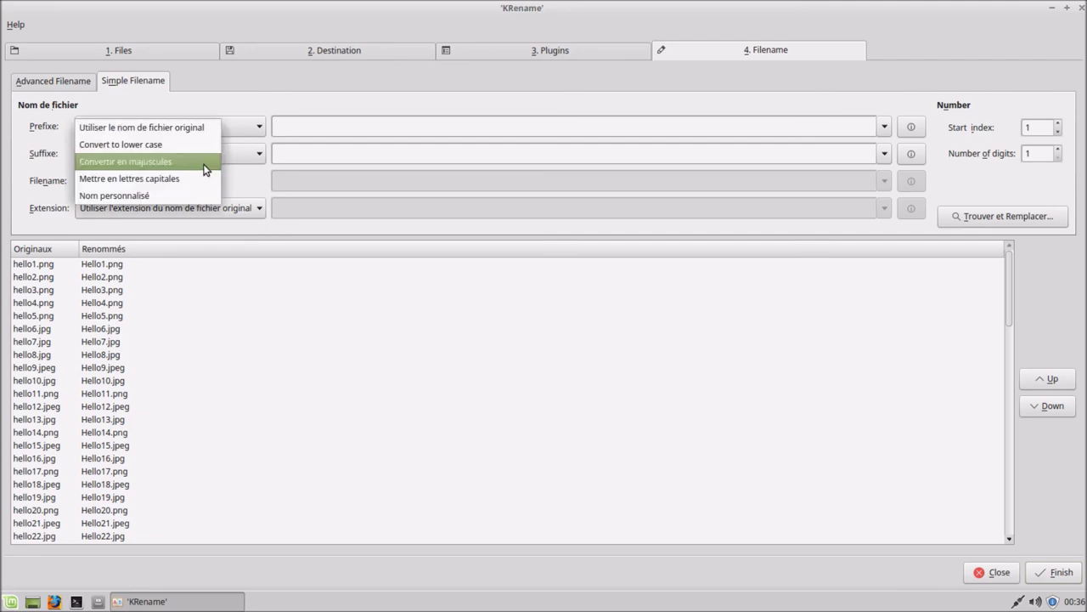
pyautogui.click(204, 169)
pyautogui.click(206, 180)
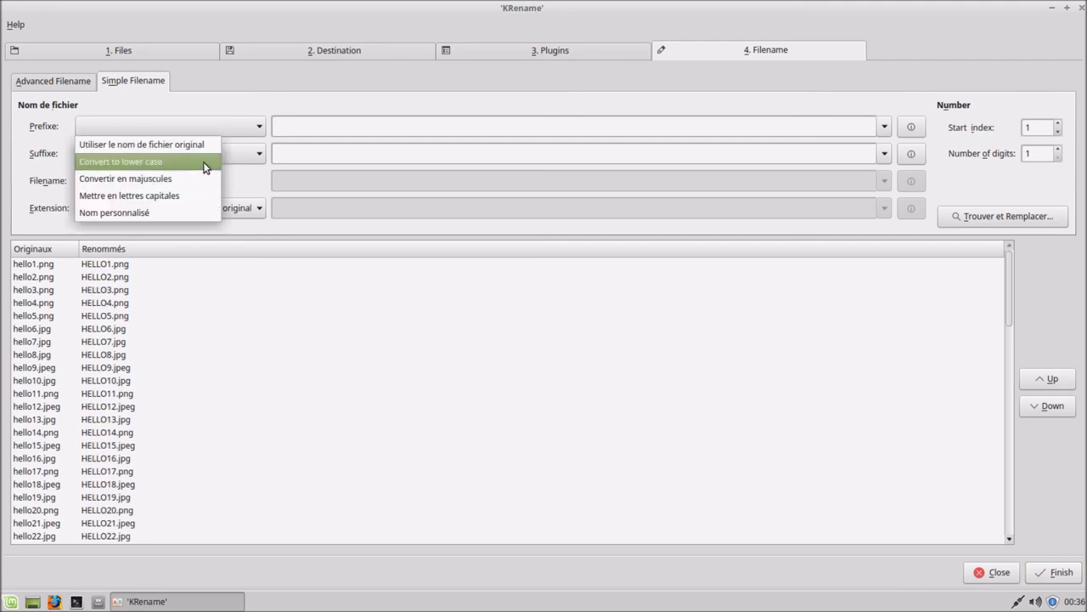
pyautogui.click(205, 166)
pyautogui.click(206, 185)
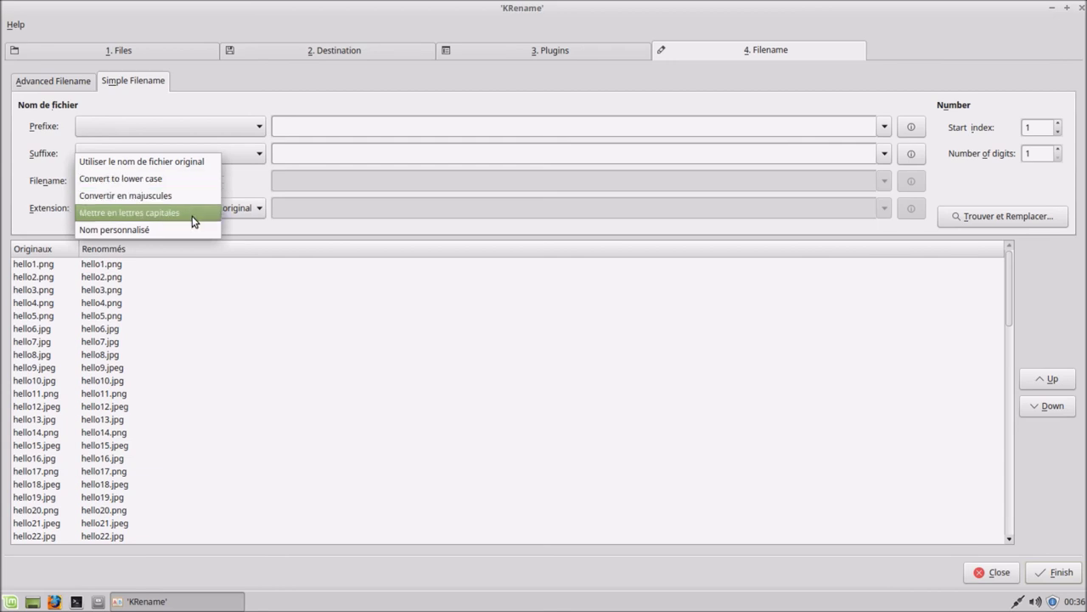
pyautogui.click(192, 216)
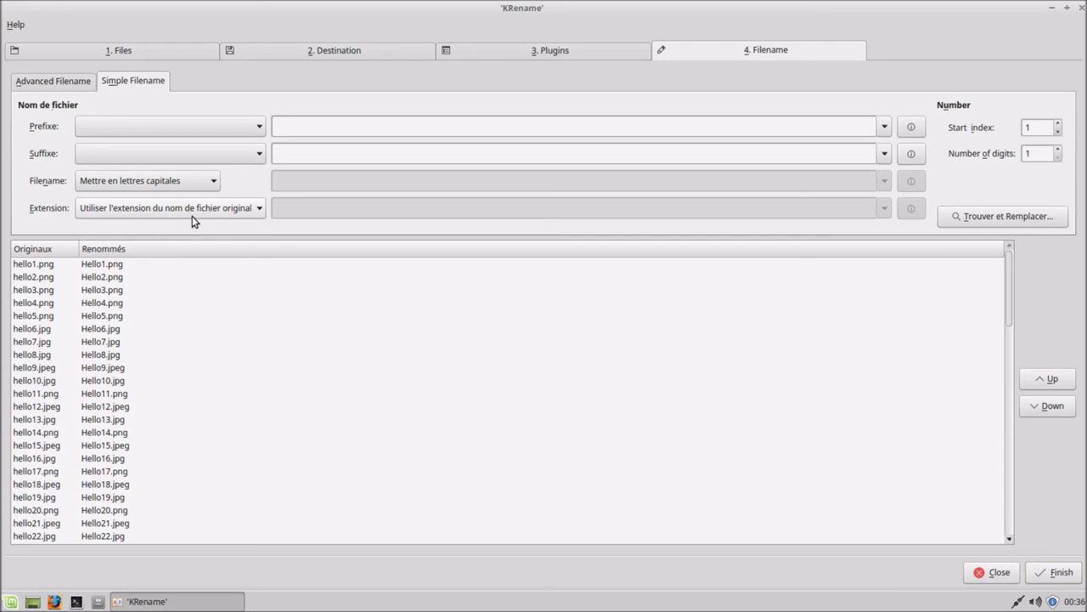
pyautogui.click(202, 187)
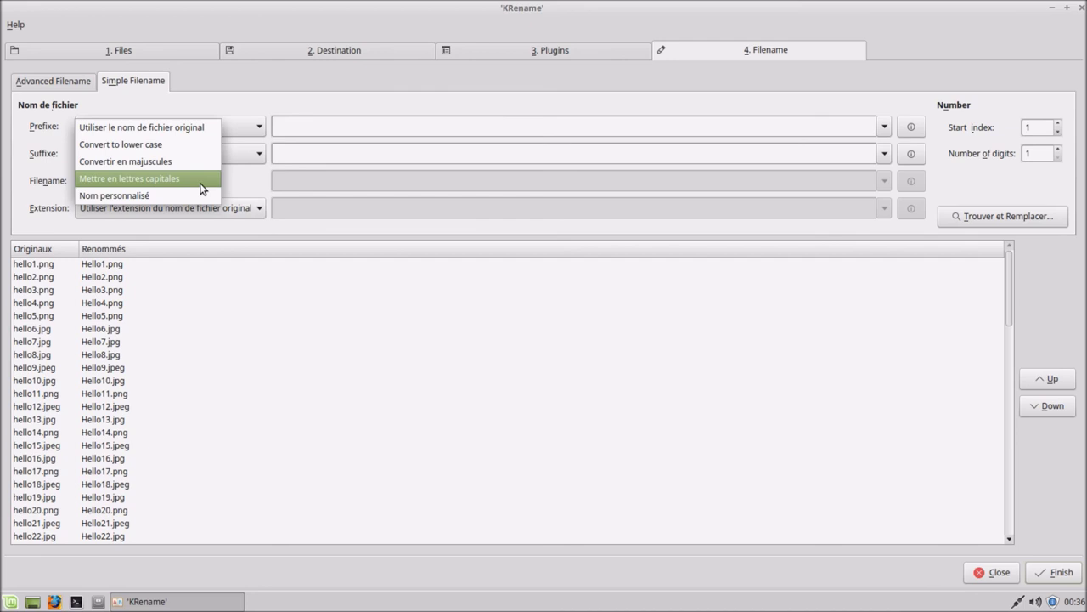
pyautogui.click(313, 127)
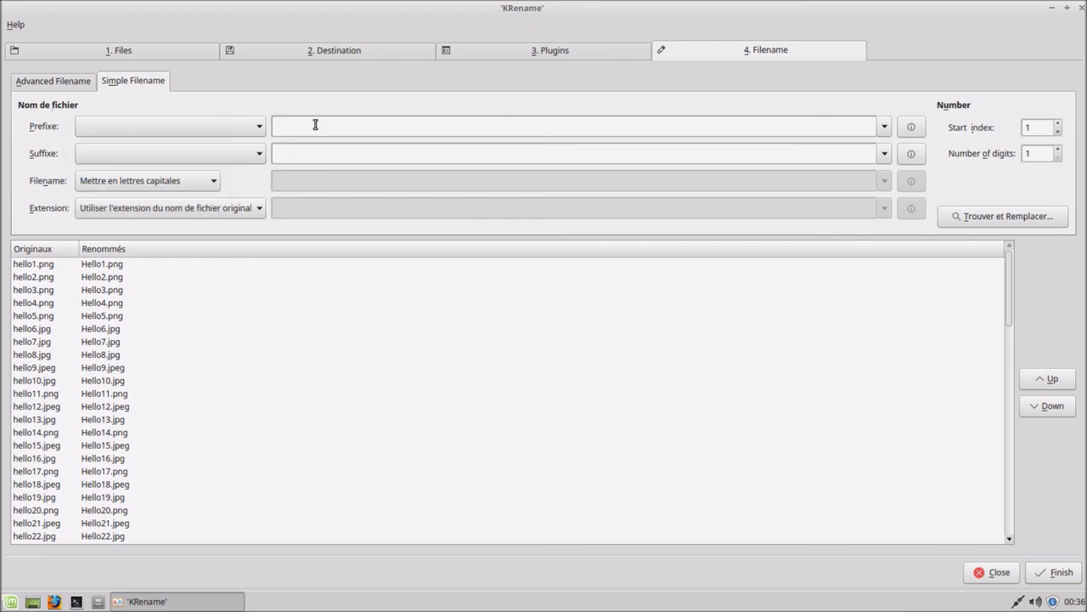
# Try Date as the suffix type and clear it again.
pyautogui.click(252, 154)
pyautogui.click(244, 184)
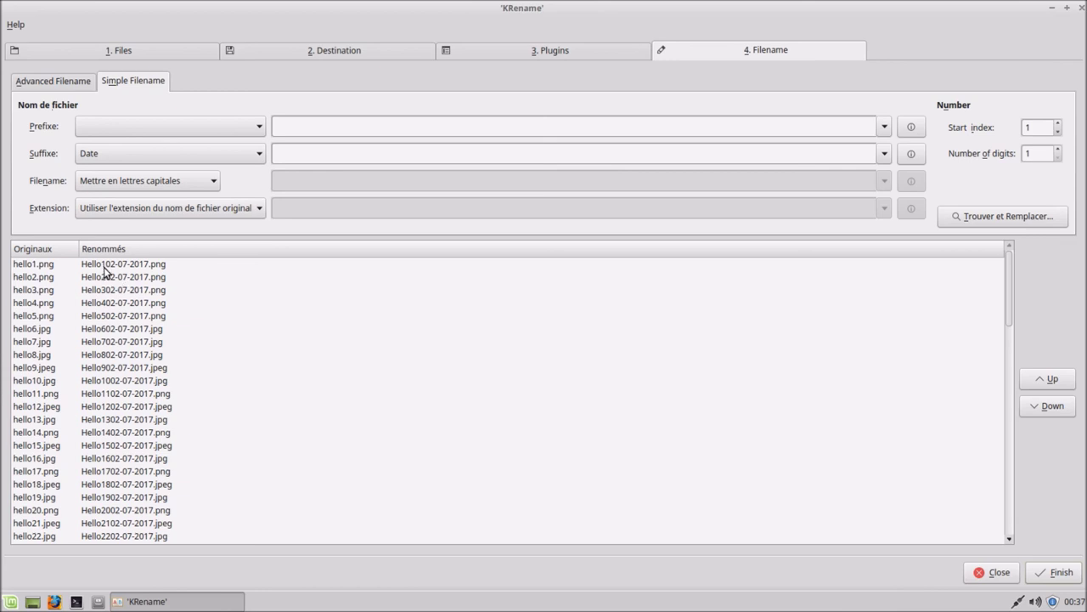
pyautogui.click(185, 154)
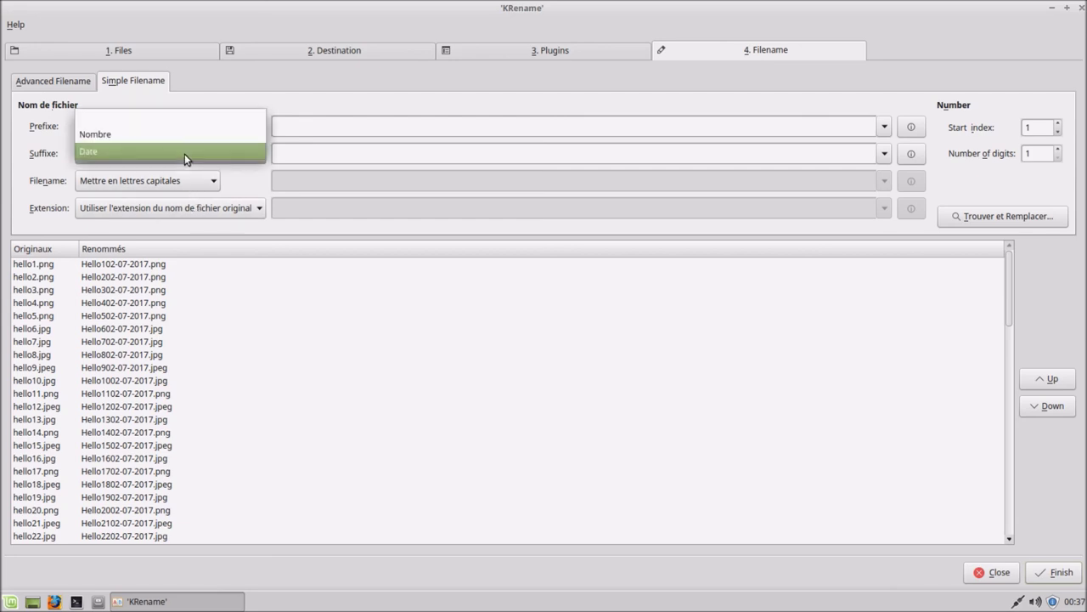
pyautogui.click(184, 128)
# Set the prefix type to Nombre and enter hello as the prefix text.
pyautogui.click(187, 127)
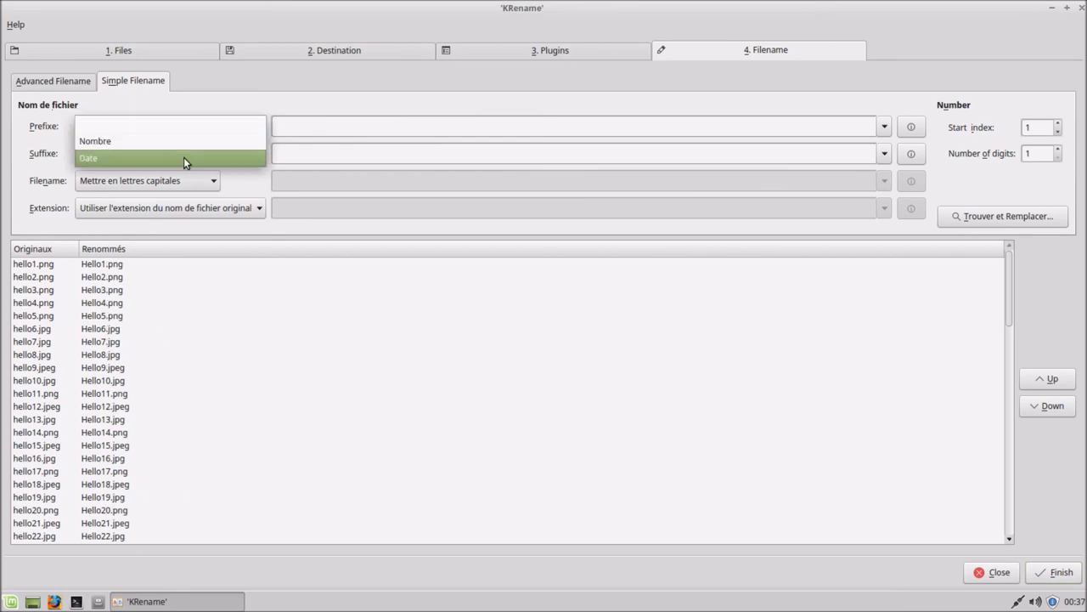
pyautogui.click(187, 146)
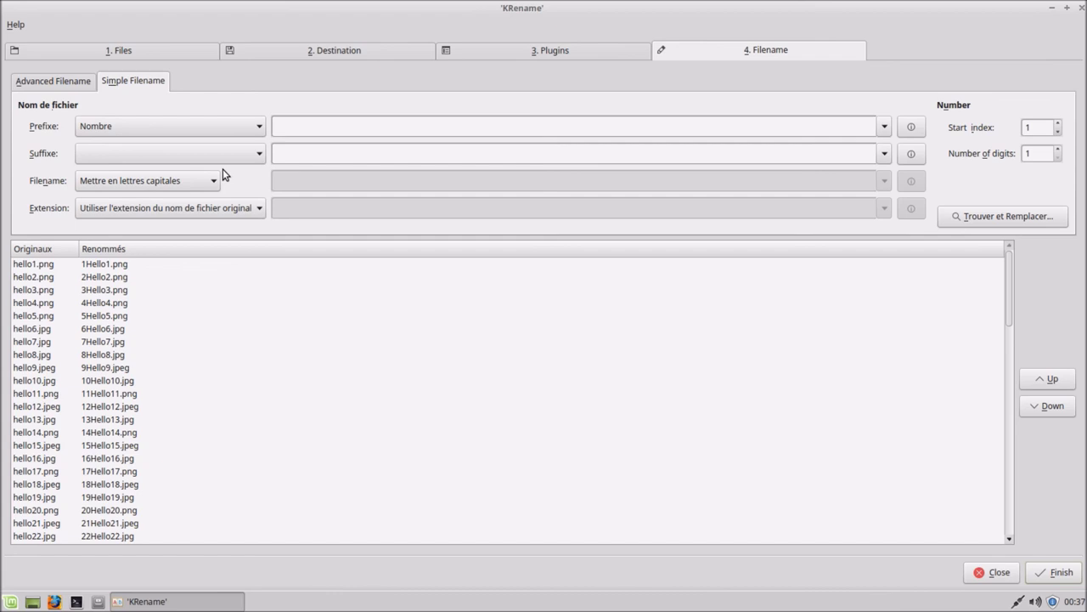
pyautogui.click(284, 129)
pyautogui.write('hello')
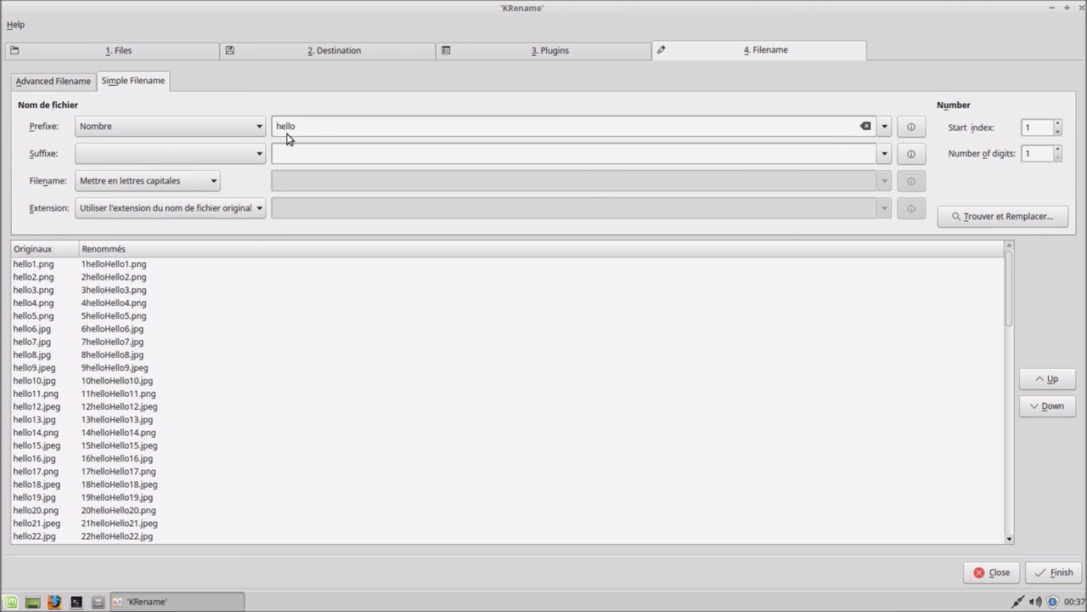
# Replace the prefix text with the capitalized Hello.
pyautogui.press('BackSpace')
pyautogui.press('BackSpace')
pyautogui.press('BackSpace')
pyautogui.press('BackSpace')
pyautogui.press('BackSpace')
pyautogui.write('Hello')
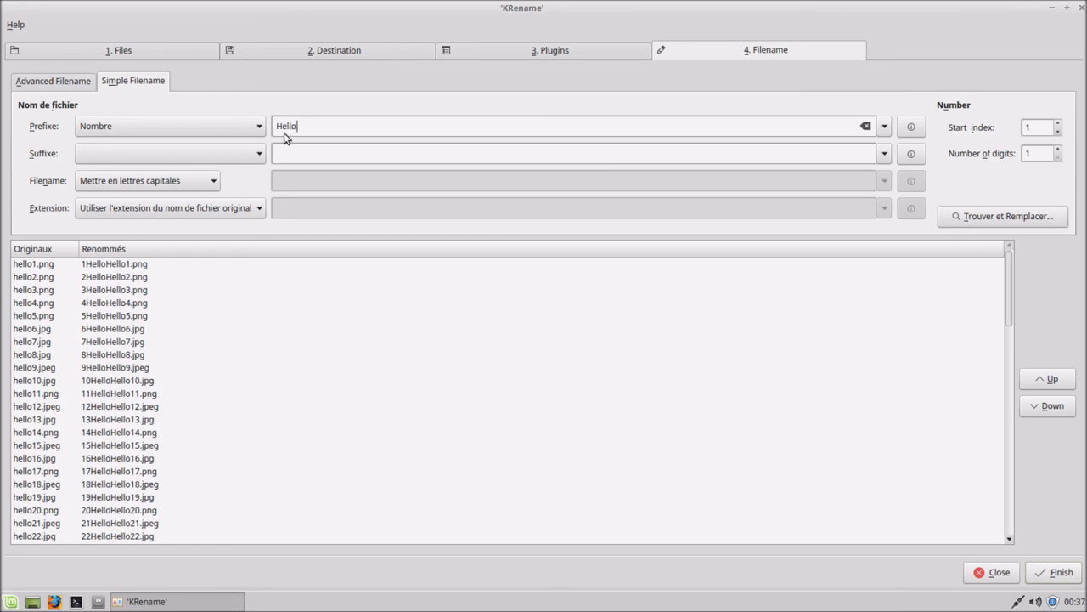
# Set the filename option to Nom personnalisé and the suffix type to Date.
pyautogui.click(178, 182)
pyautogui.click(166, 200)
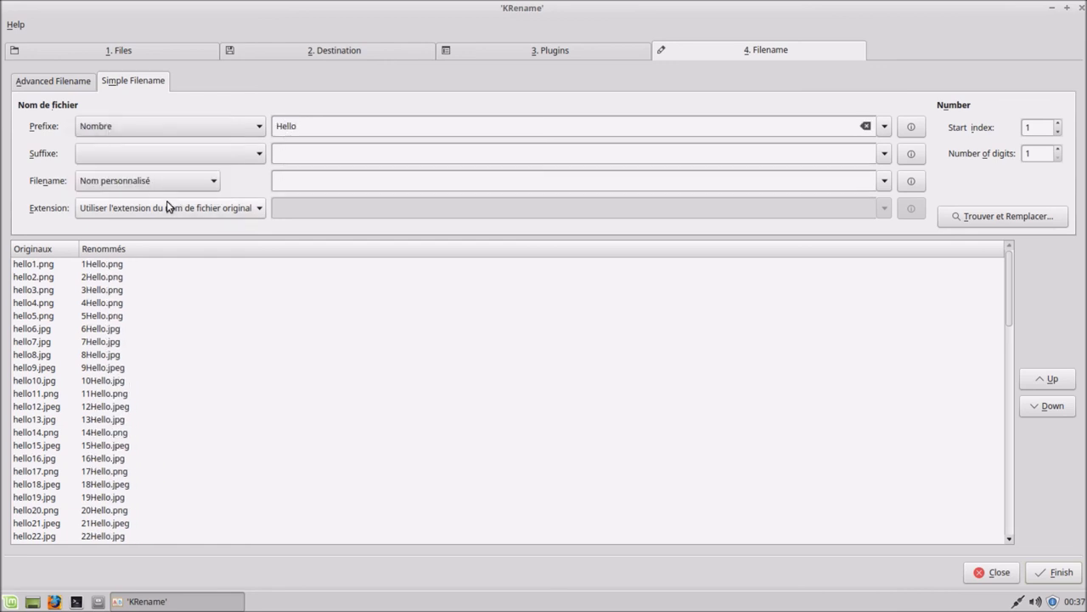
pyautogui.click(163, 155)
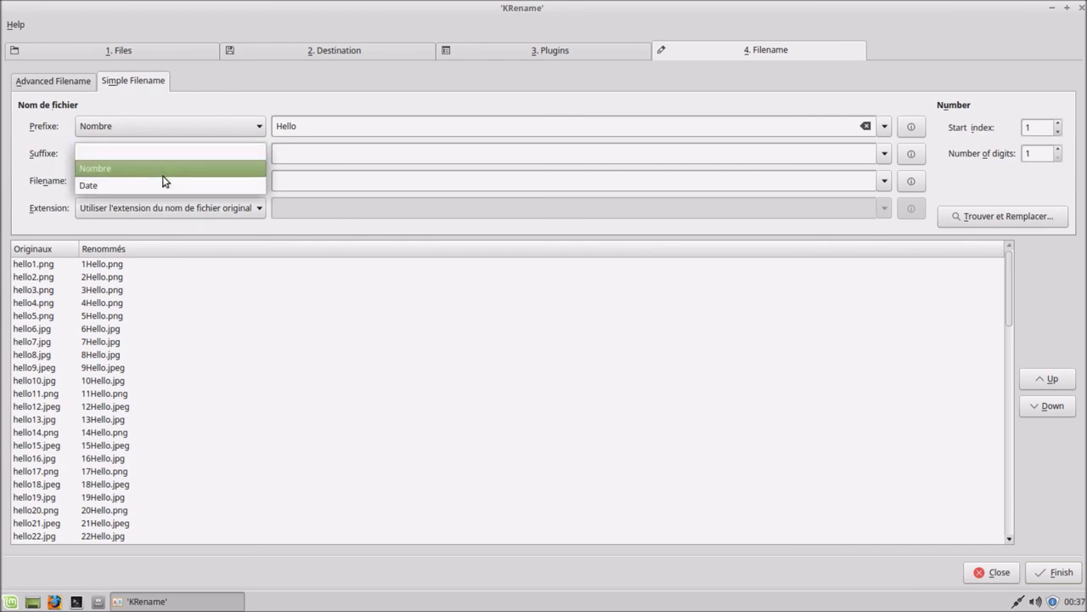
pyautogui.click(164, 184)
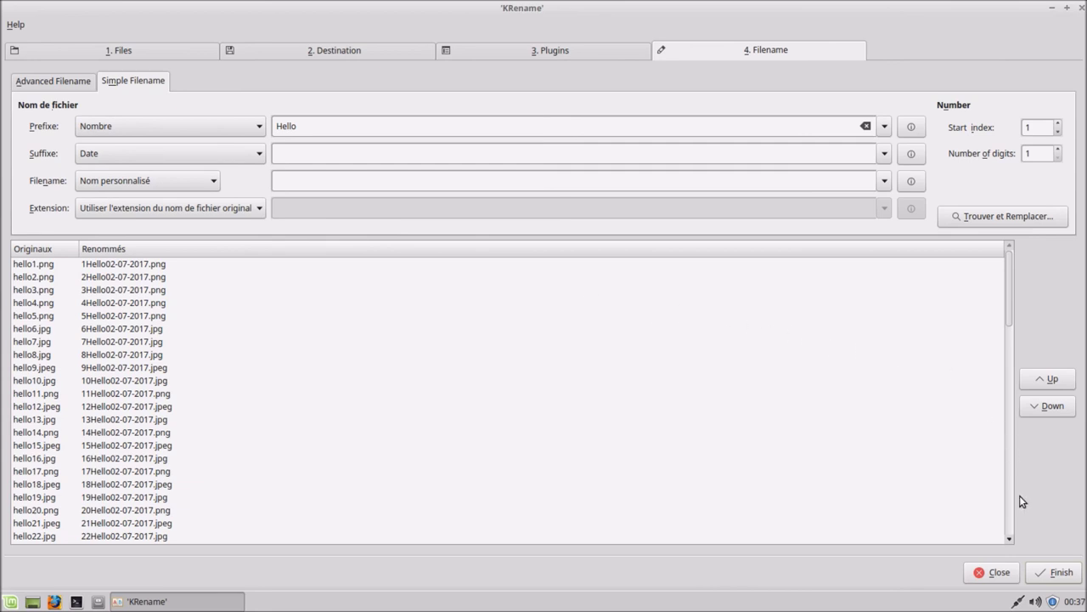
# Run the batch rename and open the destination folder of the renamed files.
pyautogui.click(1051, 574)
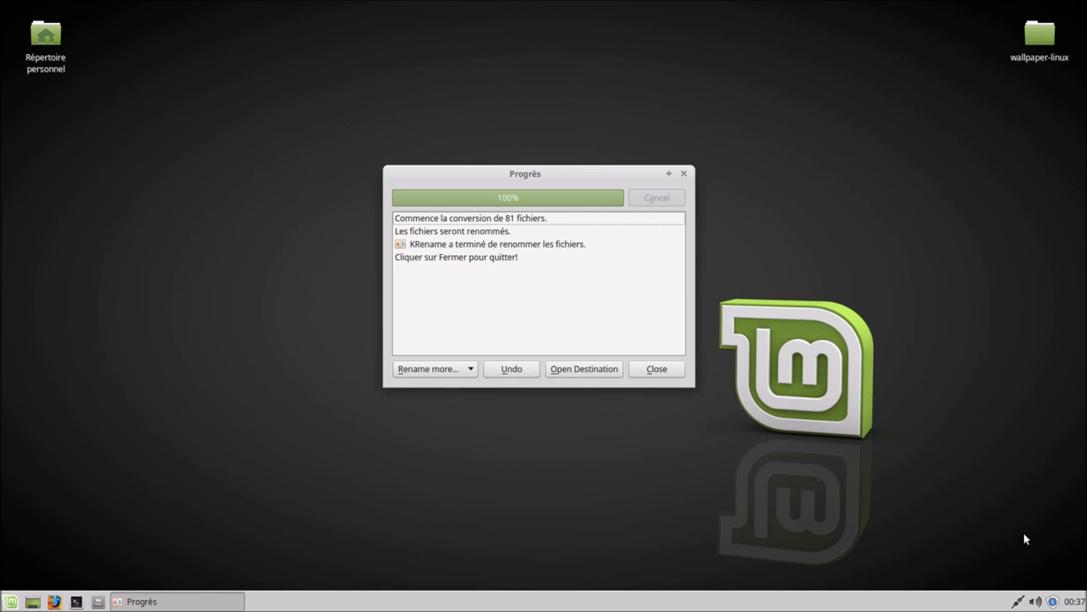
pyautogui.click(581, 370)
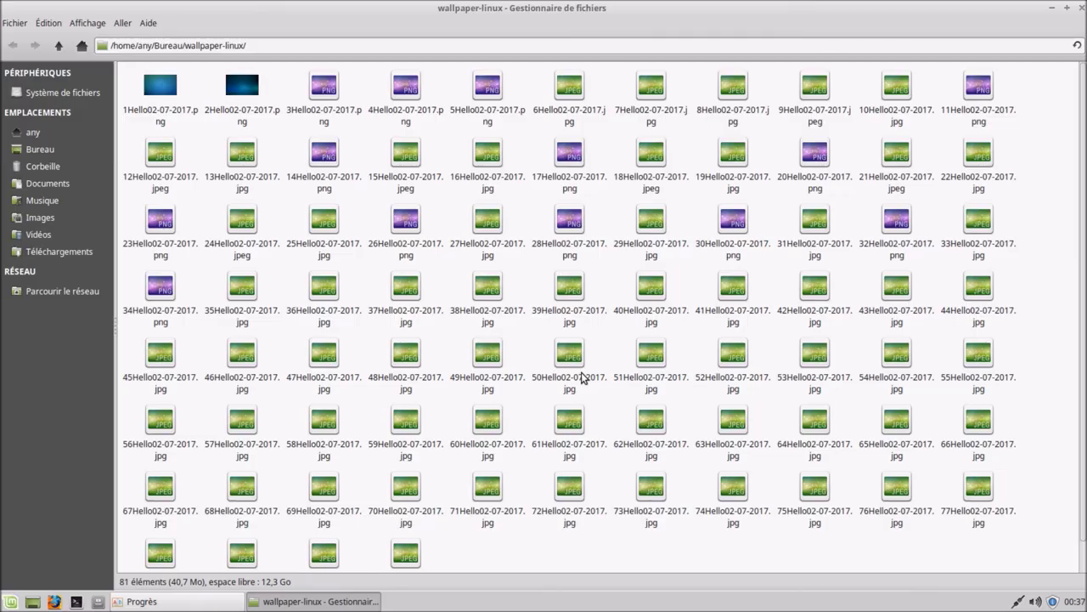